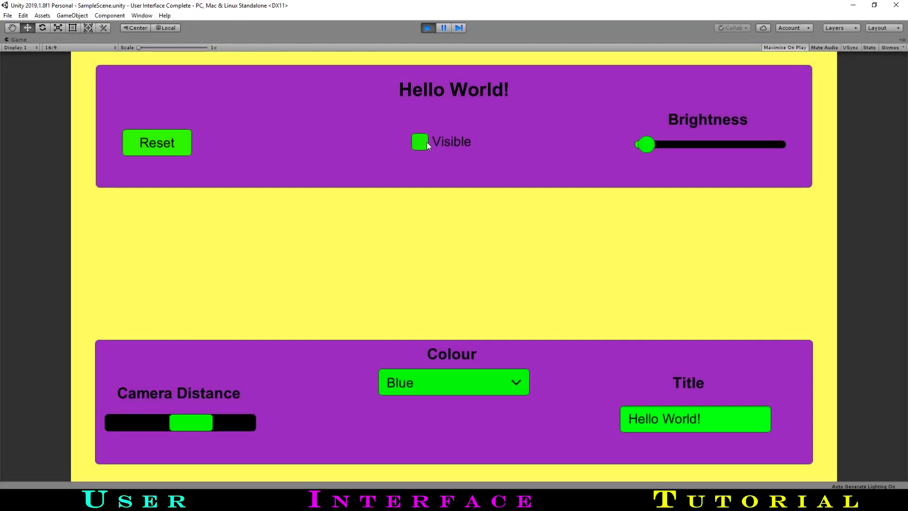
{"action": "left_click", "coordinate": [427, 142]}
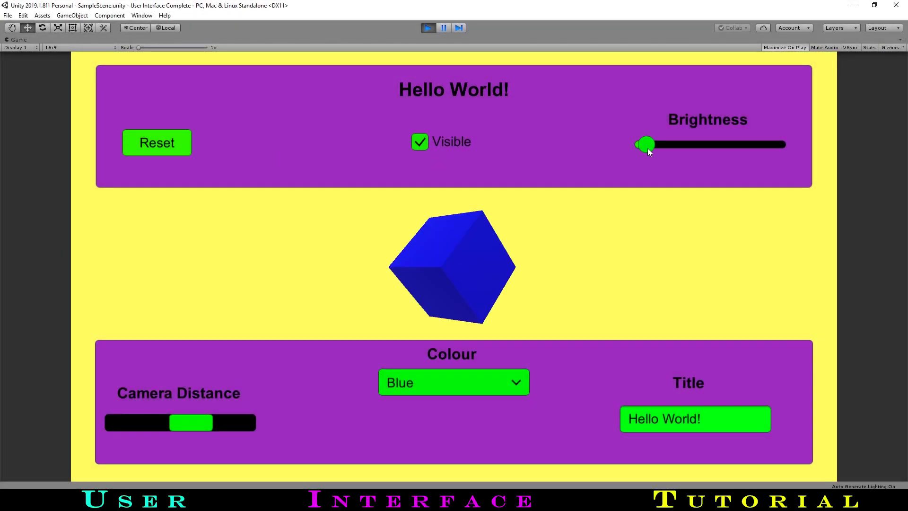
- Toggle the cube's visibility, then vary the Brightness and Camera Distance sliders
{"action": "left_click_drag", "start_coordinate": [648, 148], "coordinate": [783, 143]}
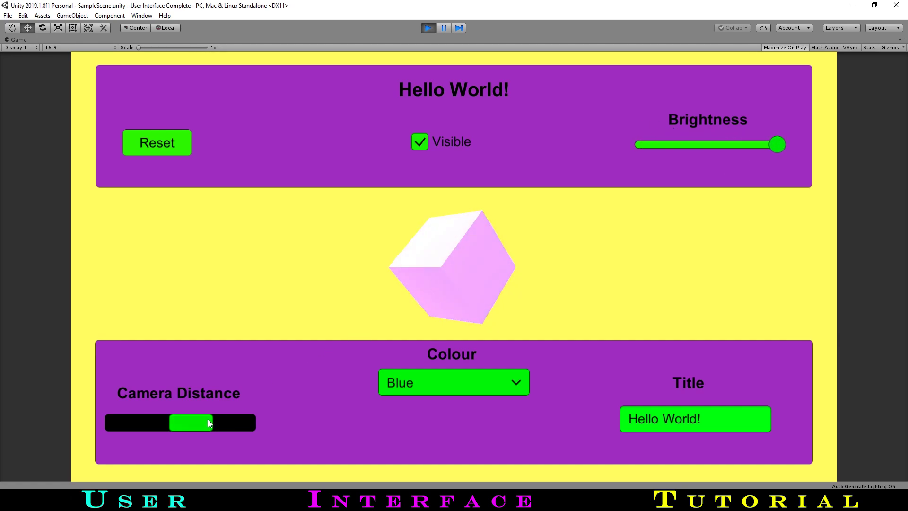
{"action": "left_click_drag", "start_coordinate": [209, 423], "coordinate": [232, 411]}
- Set the Colour dropdown to Green, then Red, and type sample text into Title
{"action": "left_click", "coordinate": [430, 383]}
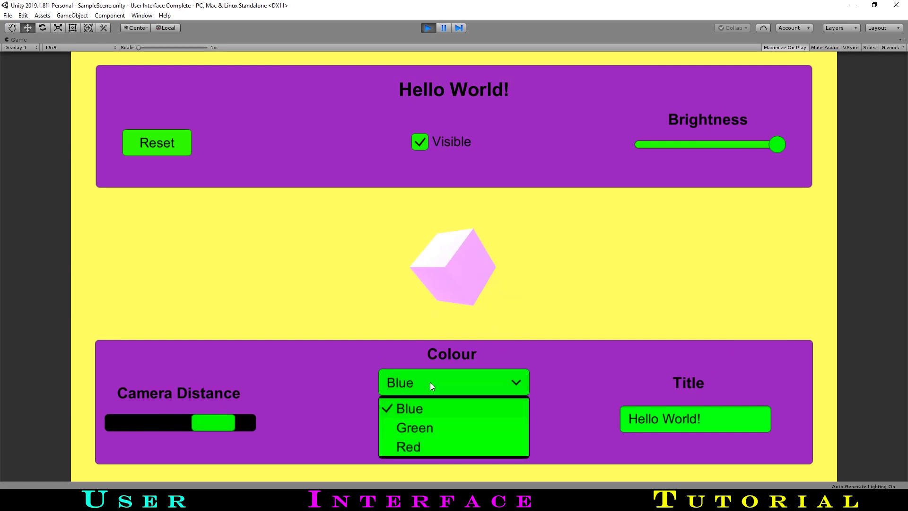
{"action": "left_click", "coordinate": [431, 426]}
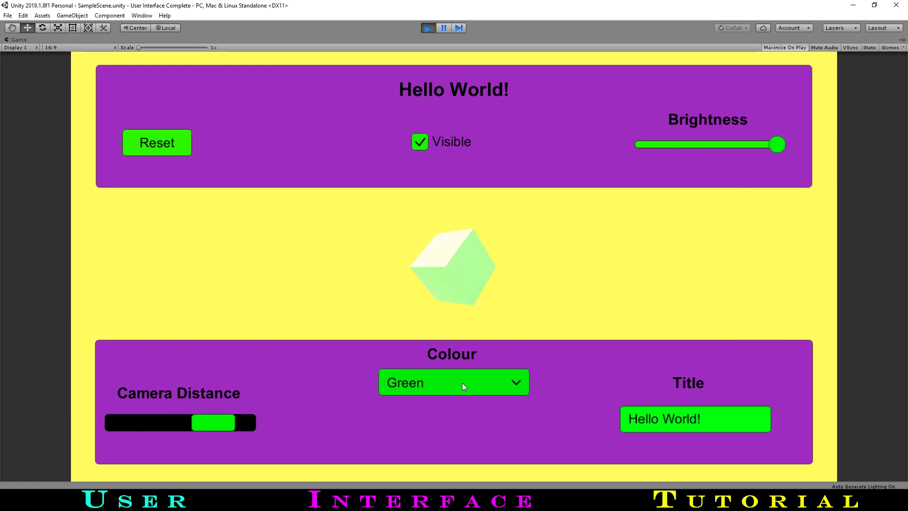
{"action": "left_click", "coordinate": [462, 382]}
{"action": "left_click", "coordinate": [436, 447]}
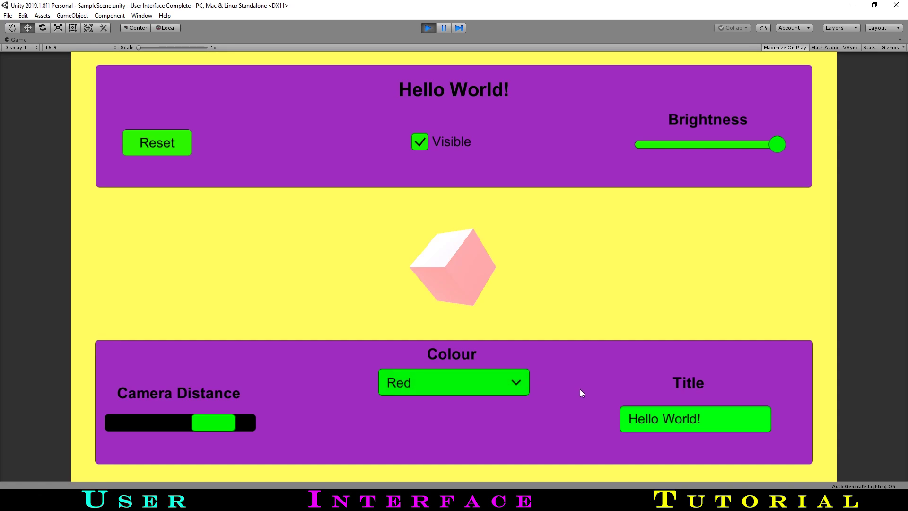
{"action": "left_click", "coordinate": [686, 419]}
{"action": "type", "text": "eeif"}
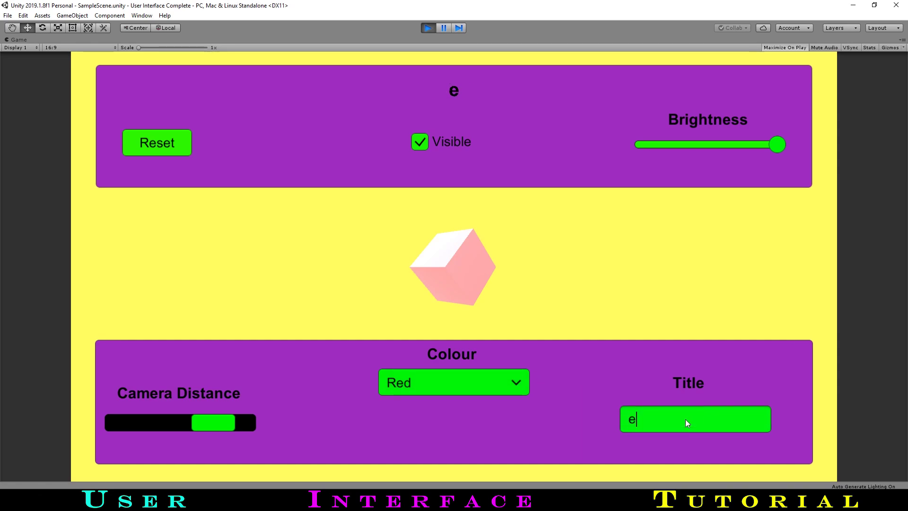
{"action": "type", "text": "jejohfwouhf"}
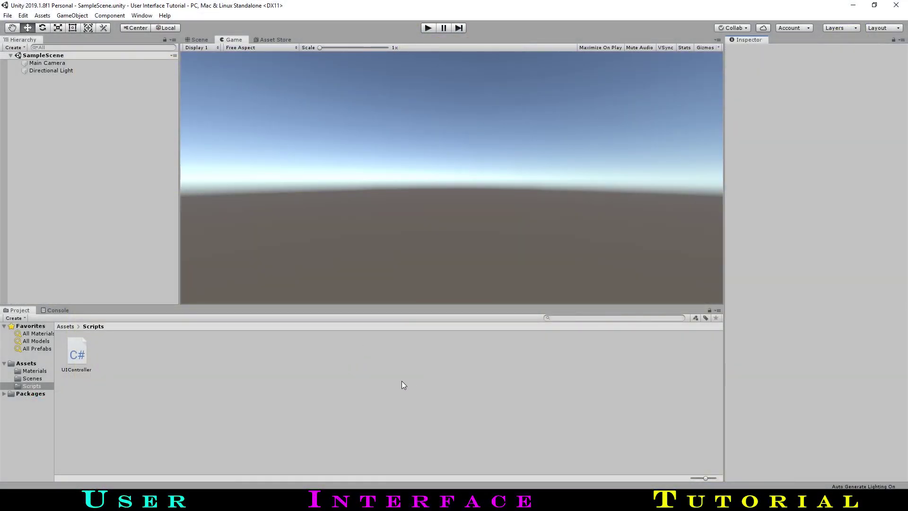
- Add a 3D Cube to the scene and set its rotation X and Y to 45
{"action": "left_click", "coordinate": [14, 47]}
{"action": "mouse_move", "coordinate": [49, 81]}
{"action": "left_click", "coordinate": [113, 79]}
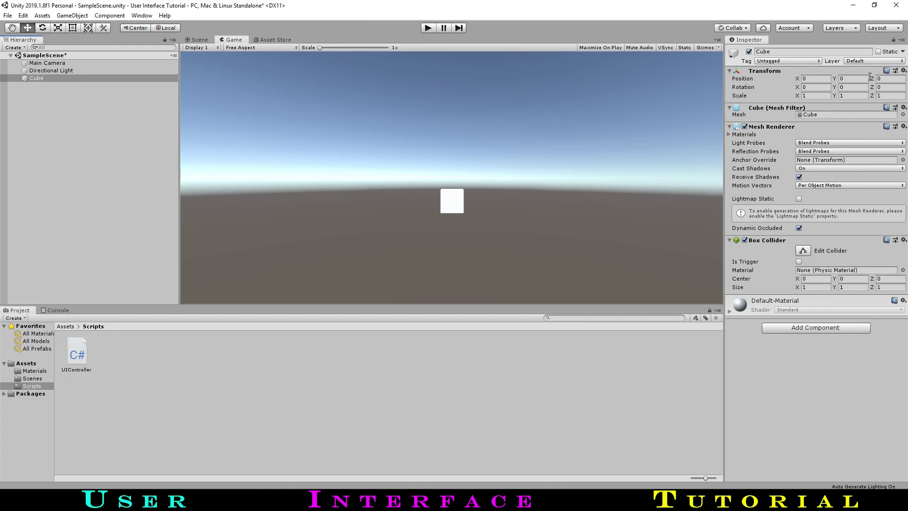
{"action": "left_click", "coordinate": [816, 88]}
{"action": "type", "text": "45"}
{"action": "key", "text": "Tab"}
{"action": "type", "text": "45"}
- Browse the asset folders and open Materials to show the Blue, Green and Red materials
{"action": "left_click", "coordinate": [29, 363]}
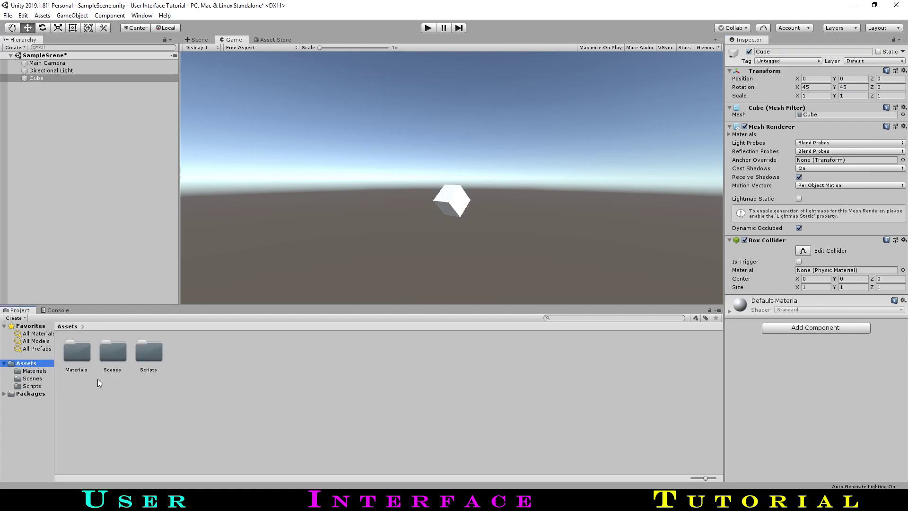
{"action": "left_click", "coordinate": [35, 370]}
{"action": "left_click", "coordinate": [32, 378]}
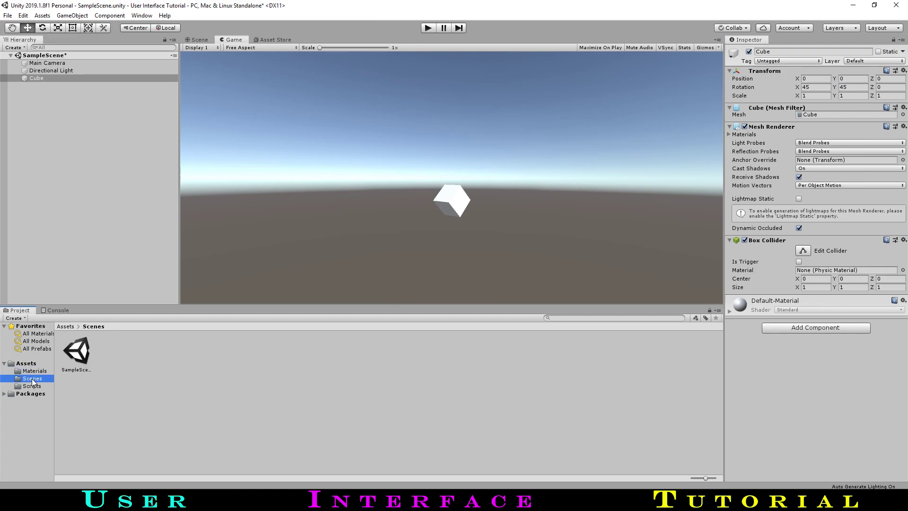
{"action": "left_click", "coordinate": [33, 386]}
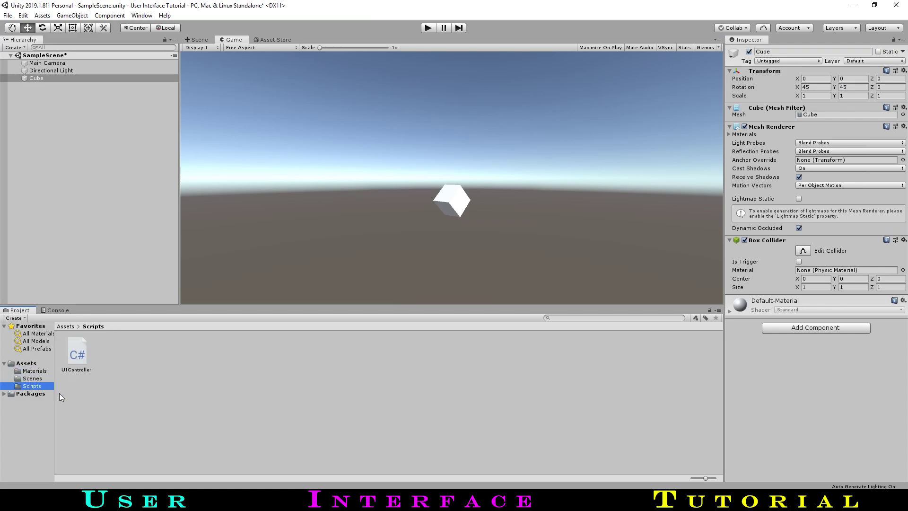
{"action": "left_click", "coordinate": [37, 371]}
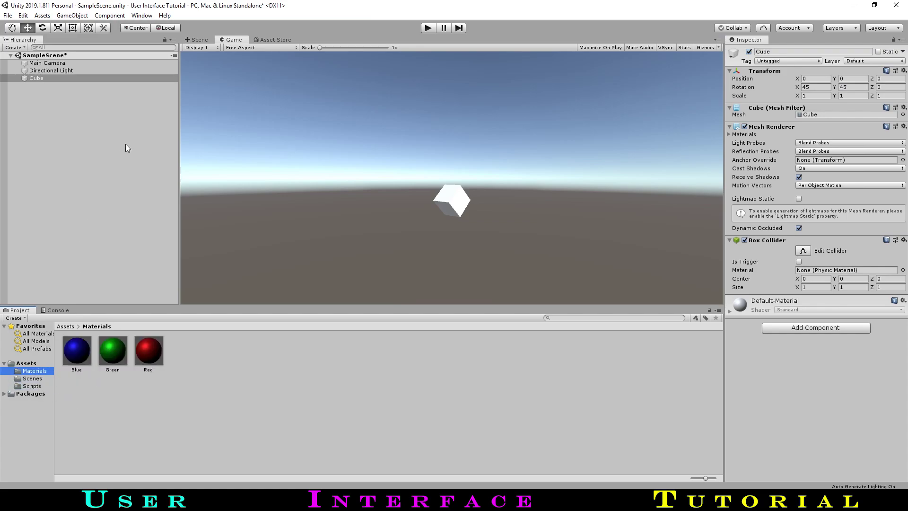
- Apply the Blue material to the cube in the Scene view
{"action": "left_click", "coordinate": [198, 40]}
{"action": "left_click_drag", "start_coordinate": [78, 351], "coordinate": [457, 189]}
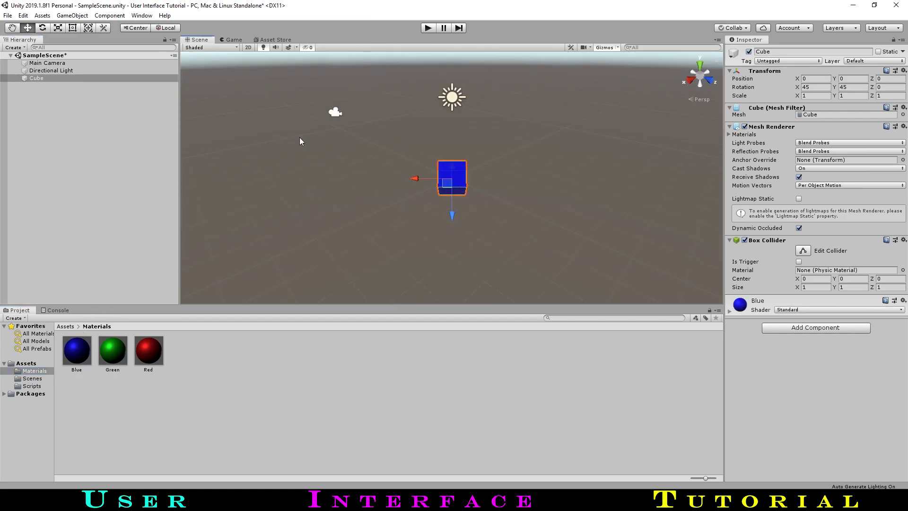
{"action": "left_click", "coordinate": [232, 39]}
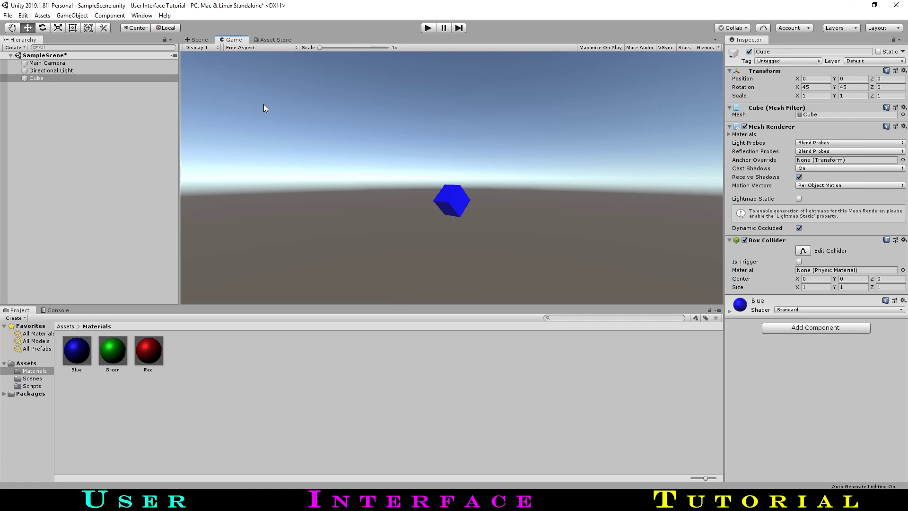
- Set the Main Camera's position to Y 0 and Z -5
{"action": "left_click", "coordinate": [76, 65]}
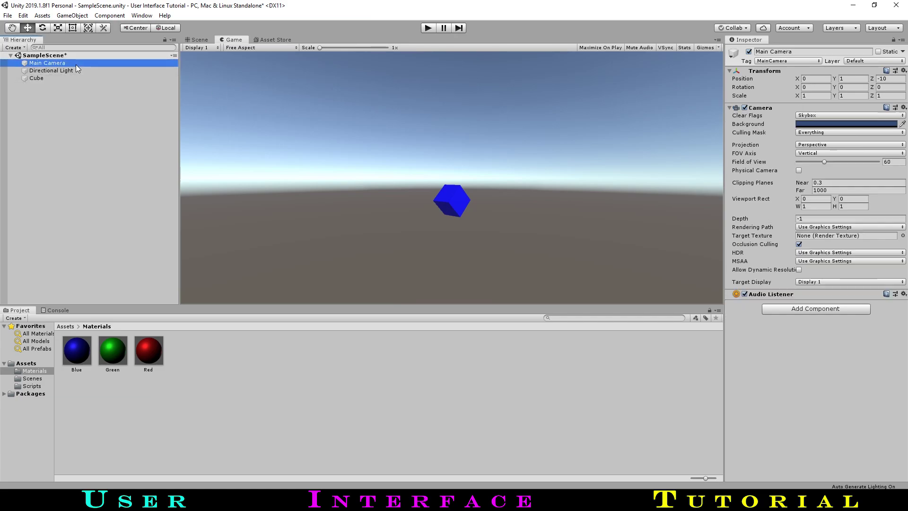
{"action": "left_click", "coordinate": [861, 78]}
{"action": "type", "text": "0"}
{"action": "left_click", "coordinate": [895, 71]}
{"action": "left_click", "coordinate": [896, 78]}
{"action": "type", "text": "-5"}
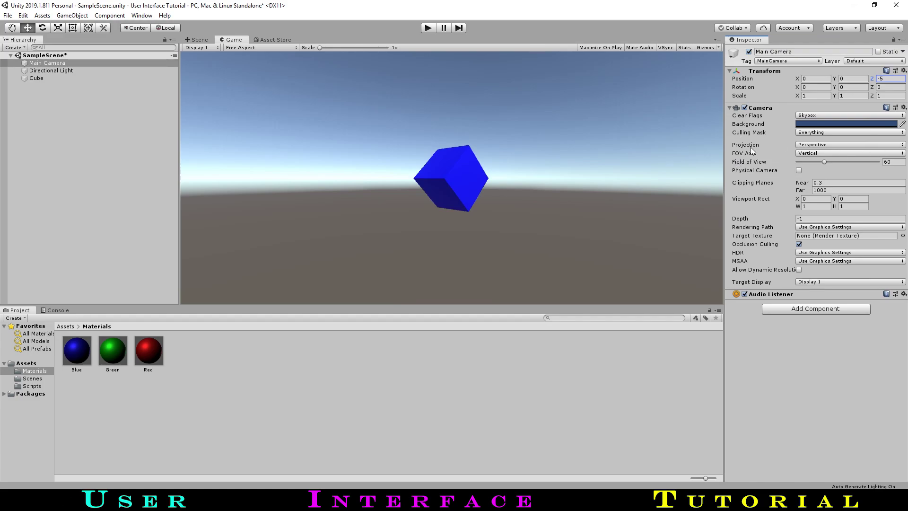
- Set the Main Camera's Clear Flags to Solid Color with a light yellow (FFFE64) background
{"action": "left_click", "coordinate": [805, 115]}
{"action": "left_click", "coordinate": [804, 134]}
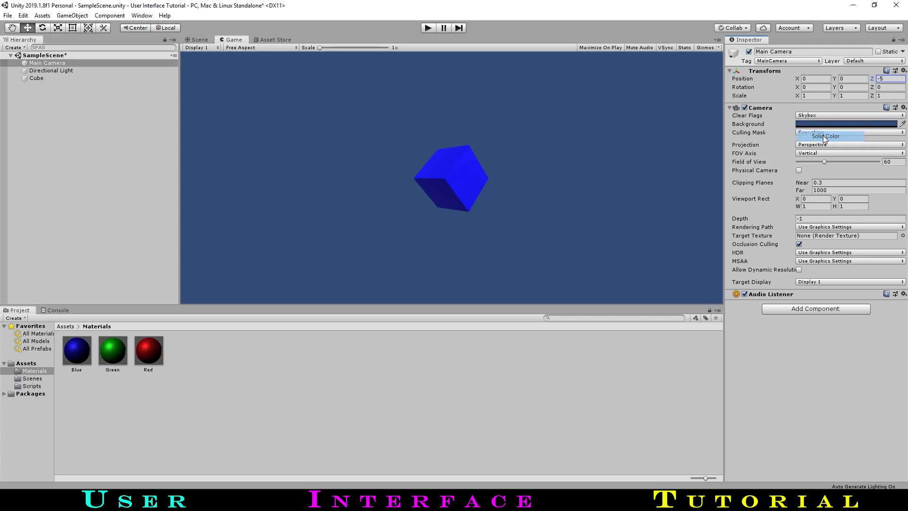
{"action": "left_click", "coordinate": [826, 124]}
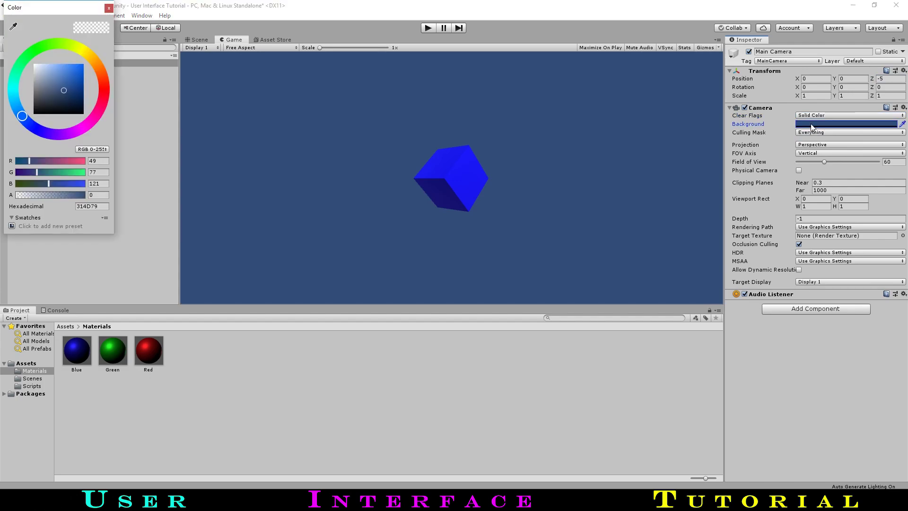
{"action": "left_click", "coordinate": [82, 49]}
{"action": "left_click_drag", "start_coordinate": [75, 83], "coordinate": [64, 60]}
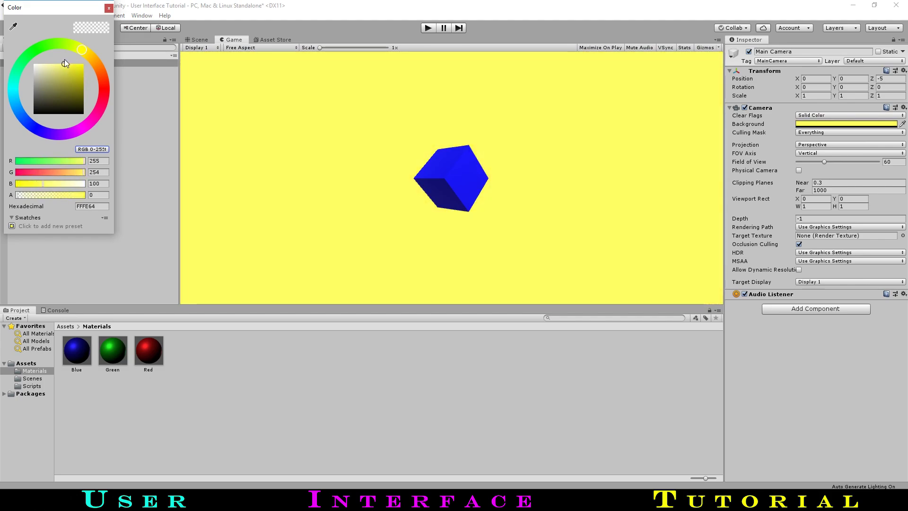
{"action": "left_click", "coordinate": [108, 8]}
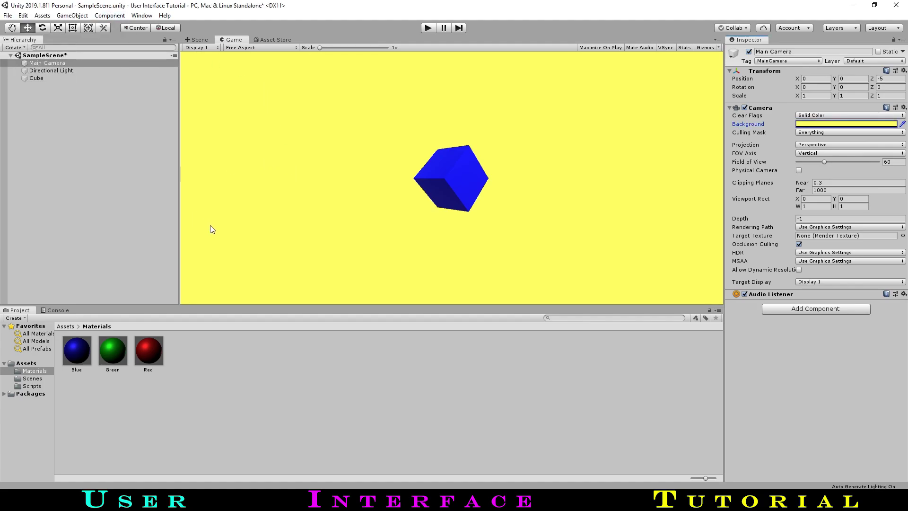
- Create a UI Text element, then inspect the generated Canvas and EventSystem
{"action": "left_click", "coordinate": [14, 48]}
{"action": "mouse_move", "coordinate": [47, 142]}
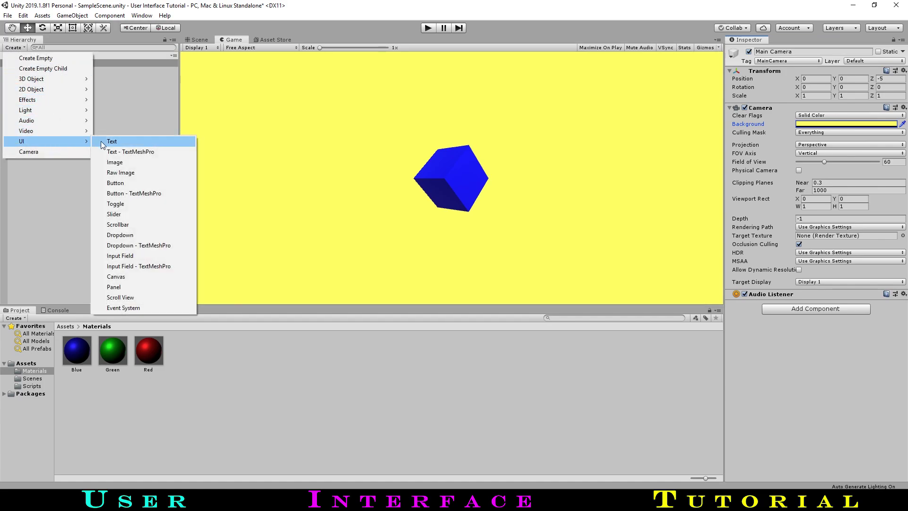
{"action": "left_click", "coordinate": [121, 145]}
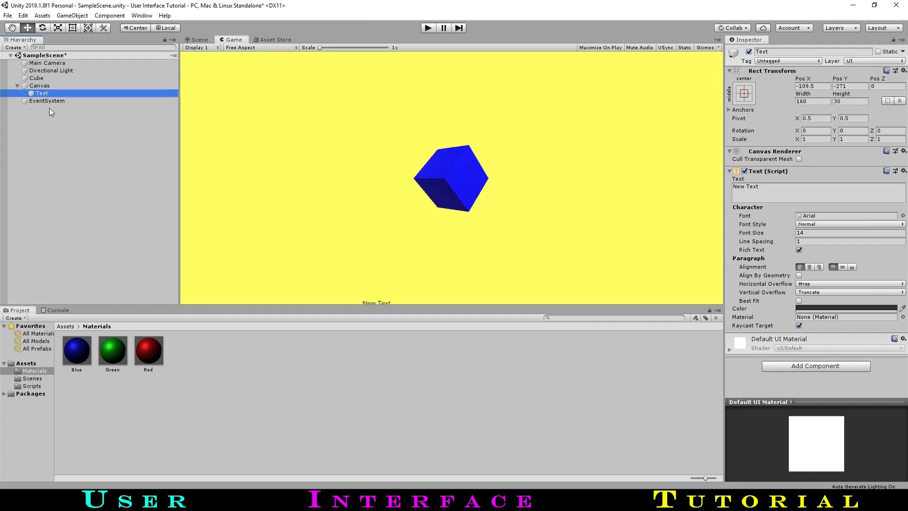
{"action": "left_click", "coordinate": [48, 85]}
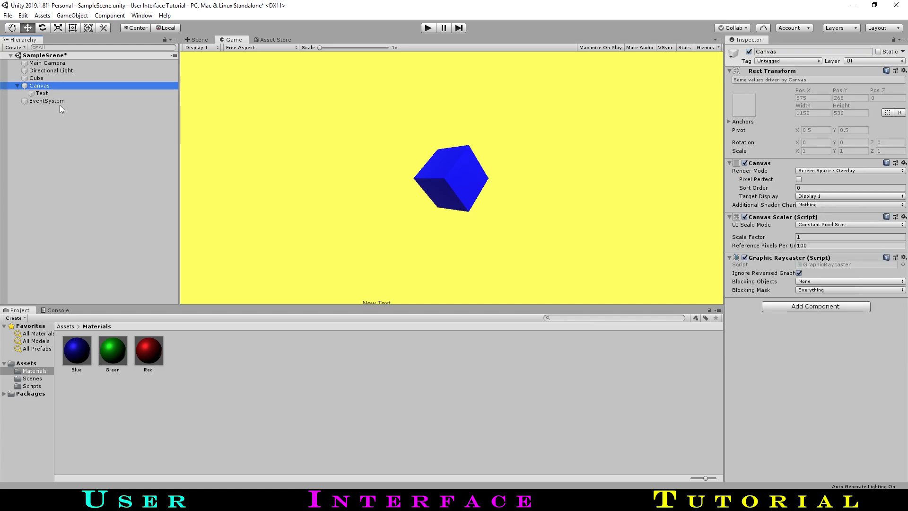
{"action": "left_click", "coordinate": [56, 101]}
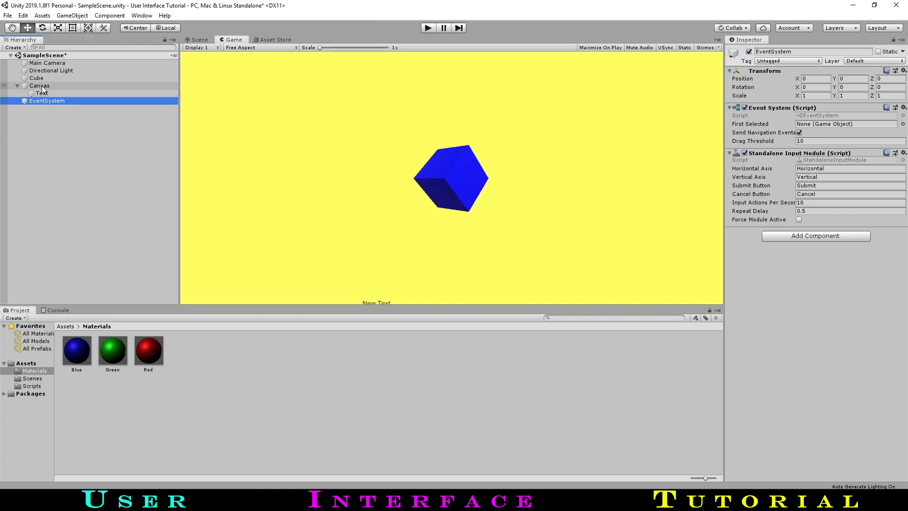
- Set the Canvas Scaler's UI Scale Mode to Scale With Screen Size
{"action": "left_click", "coordinate": [45, 86]}
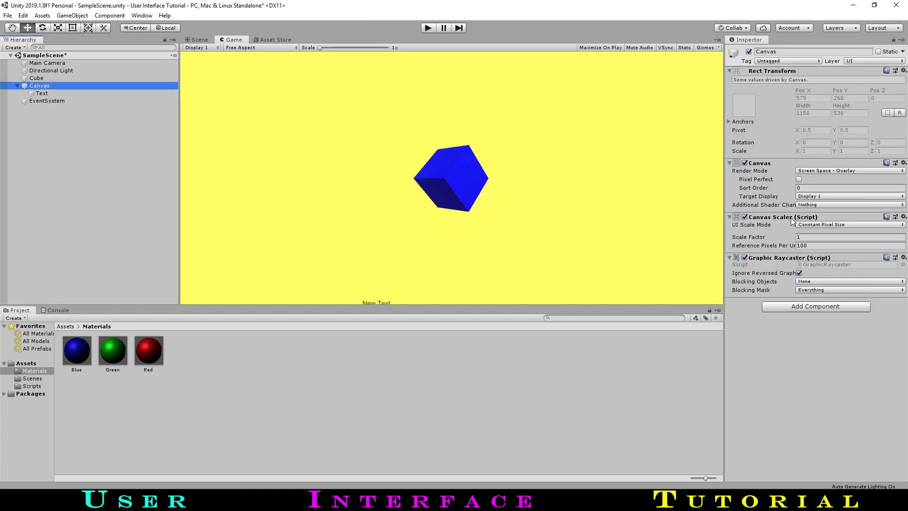
{"action": "left_click", "coordinate": [809, 225]}
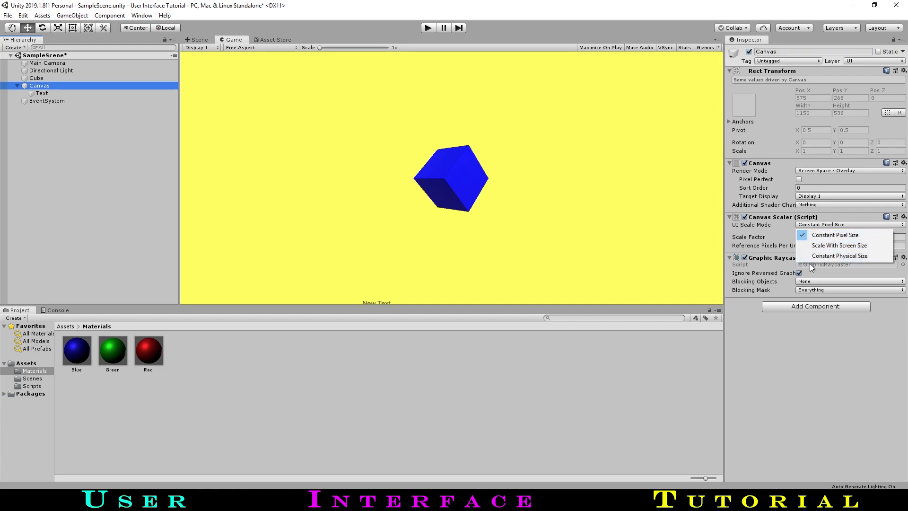
{"action": "left_click", "coordinate": [811, 249]}
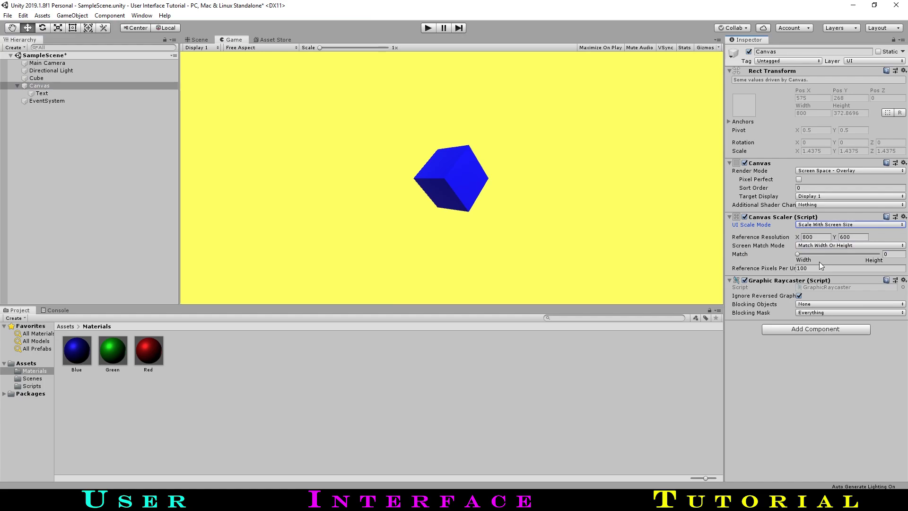
- Set the Game view to 16:9 and enlarge the Hierarchy and Game preview panels
{"action": "left_click", "coordinate": [275, 47]}
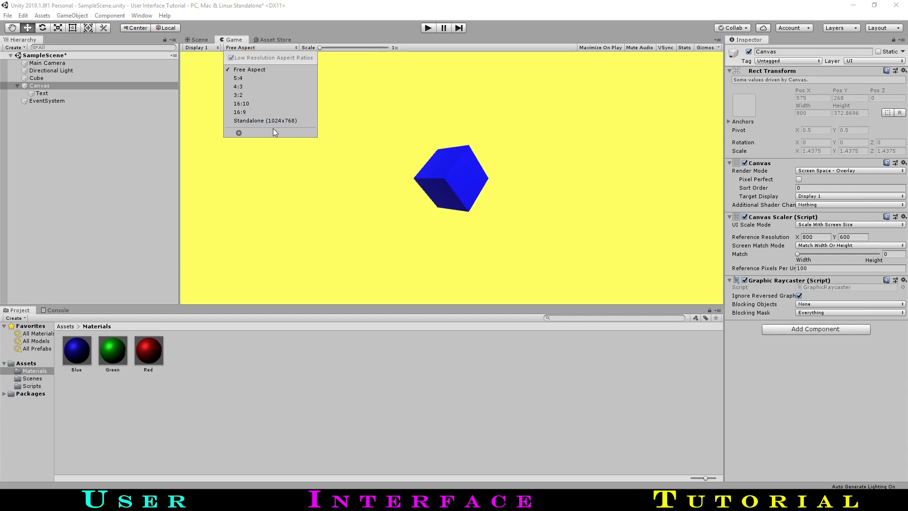
{"action": "left_click", "coordinate": [262, 112]}
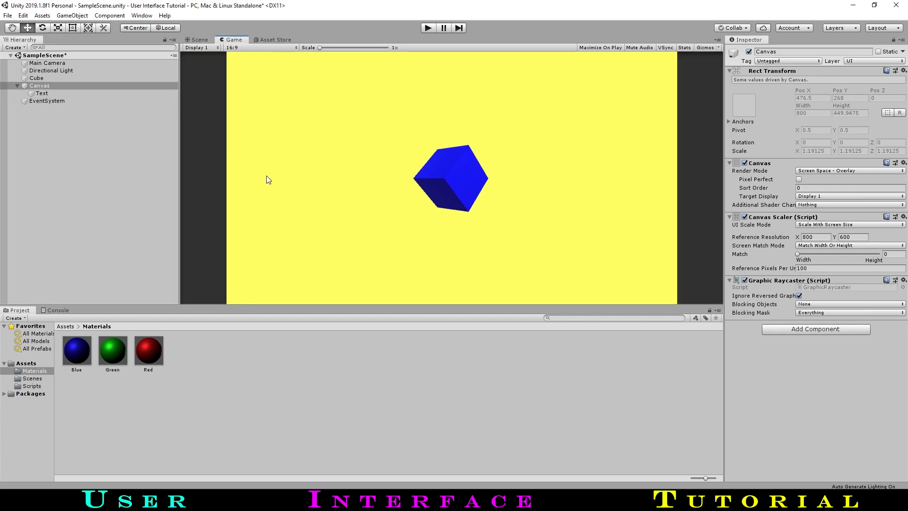
{"action": "left_click_drag", "start_coordinate": [184, 169], "coordinate": [209, 138]}
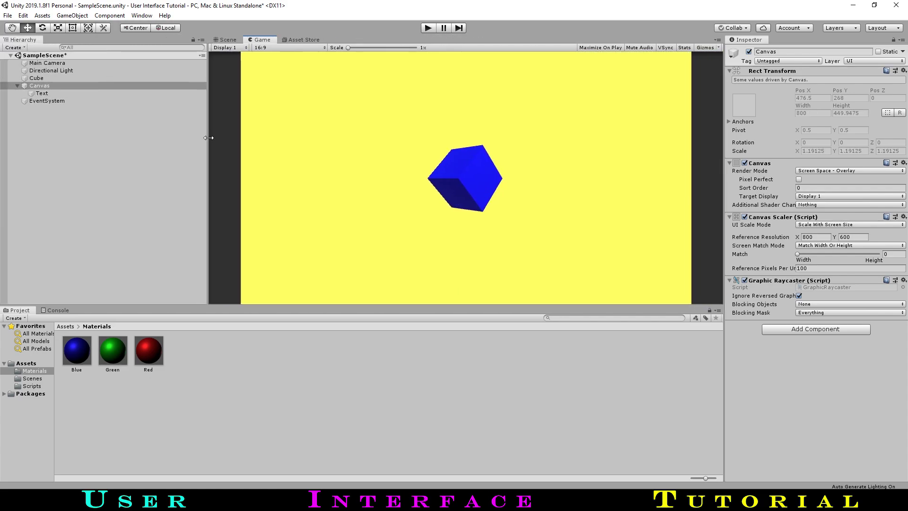
{"action": "left_click_drag", "start_coordinate": [321, 306], "coordinate": [316, 330]}
- Position the Text at Pos X 0, raised to the top of the Game view
{"action": "left_click", "coordinate": [52, 94]}
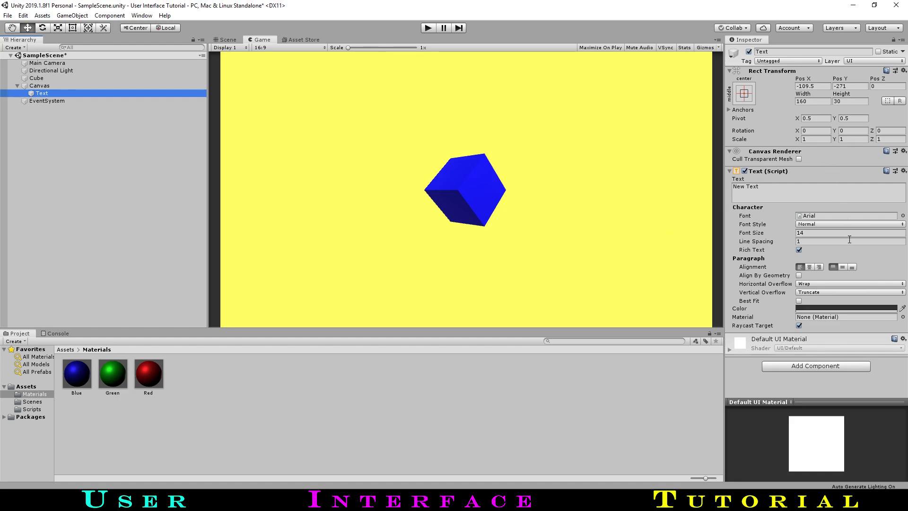
{"action": "left_click_drag", "start_coordinate": [837, 79], "coordinate": [846, 78]}
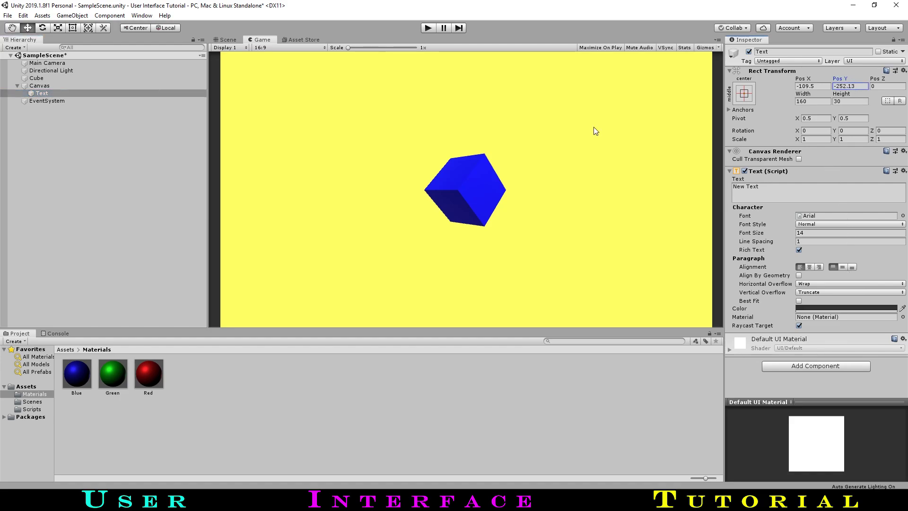
{"action": "left_click_drag", "start_coordinate": [847, 79], "coordinate": [785, 109]}
{"action": "left_click", "coordinate": [811, 85]}
{"action": "type", "text": "0"}
{"action": "left_click", "coordinate": [851, 86]}
{"action": "left_click_drag", "start_coordinate": [887, 83], "coordinate": [367, 279]}
- Make the Text read "Hello world!", centred horizontally and vertically
{"action": "left_click", "coordinate": [785, 186]}
{"action": "type", "text": "Hell"}
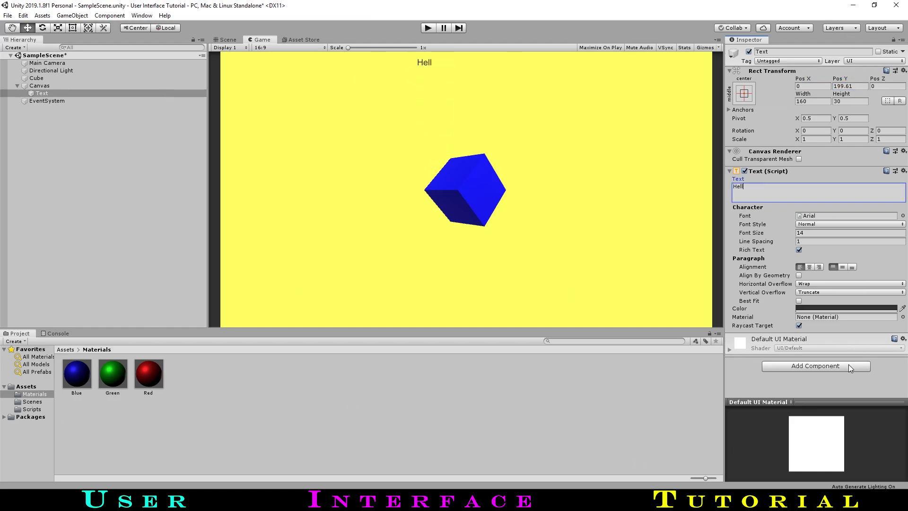
{"action": "type", "text": "o world!"}
{"action": "left_click", "coordinate": [810, 267]}
{"action": "left_click", "coordinate": [842, 267]}
- Make the text black, bold and font size 18
{"action": "left_click", "coordinate": [827, 308]}
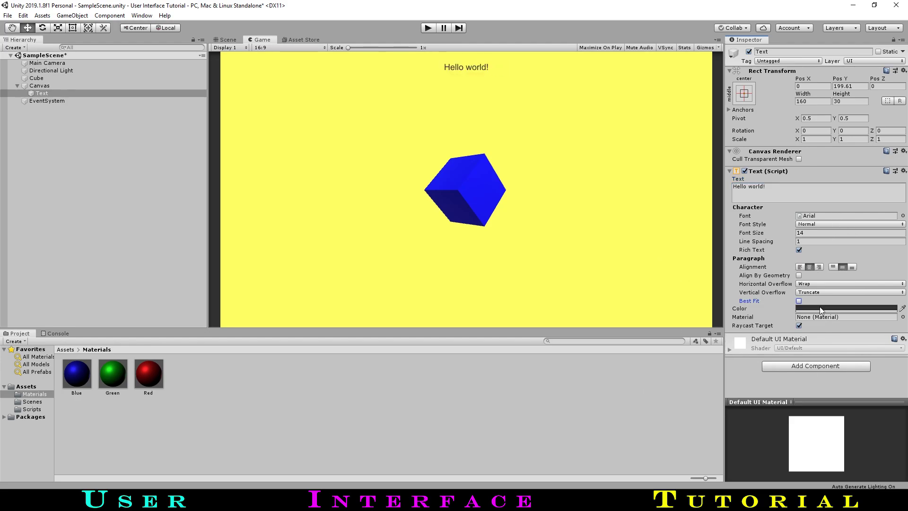
{"action": "left_click", "coordinate": [1, 185]}
{"action": "left_click", "coordinate": [823, 224]}
{"action": "left_click", "coordinate": [818, 245]}
{"action": "left_click", "coordinate": [813, 233]}
{"action": "key", "text": "BackSpace"}
{"action": "type", "text": "8"}
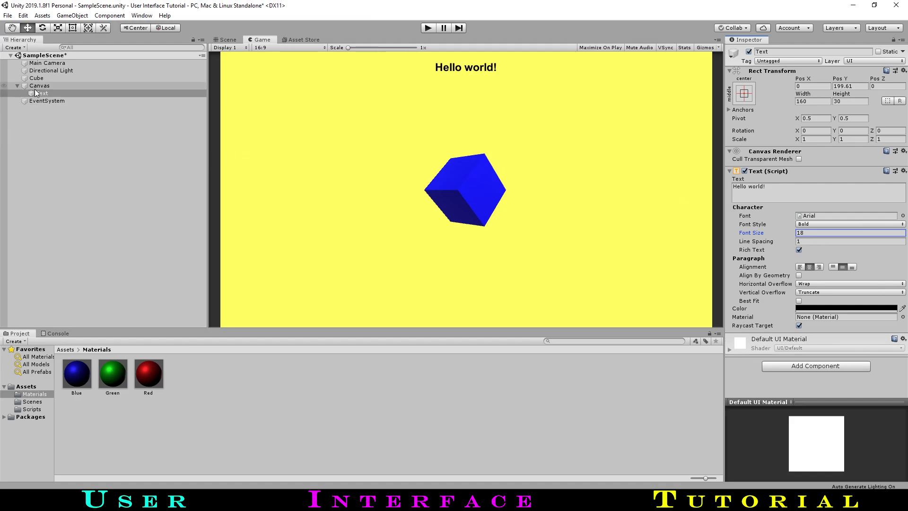
- Create a UI Panel under the Canvas, stretched over the Game view with a translucent tint
{"action": "left_click", "coordinate": [21, 48]}
{"action": "mouse_move", "coordinate": [77, 140]}
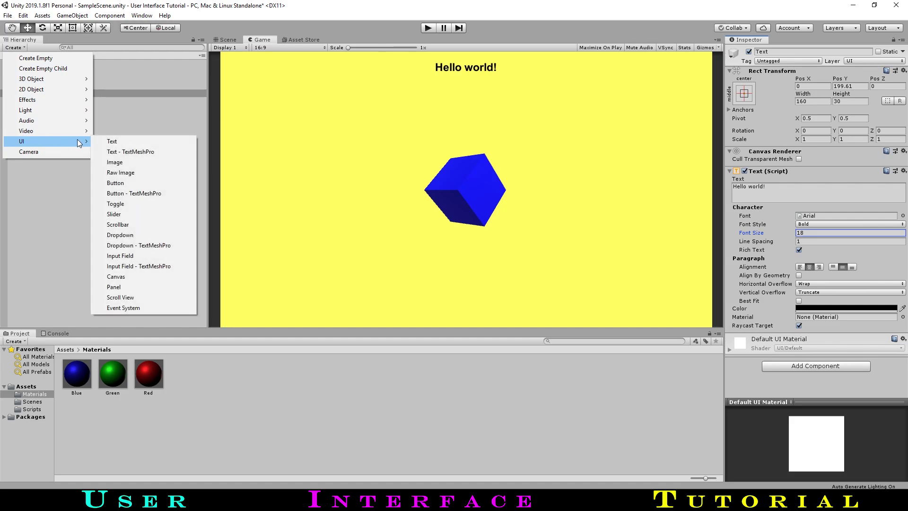
{"action": "left_click", "coordinate": [129, 287]}
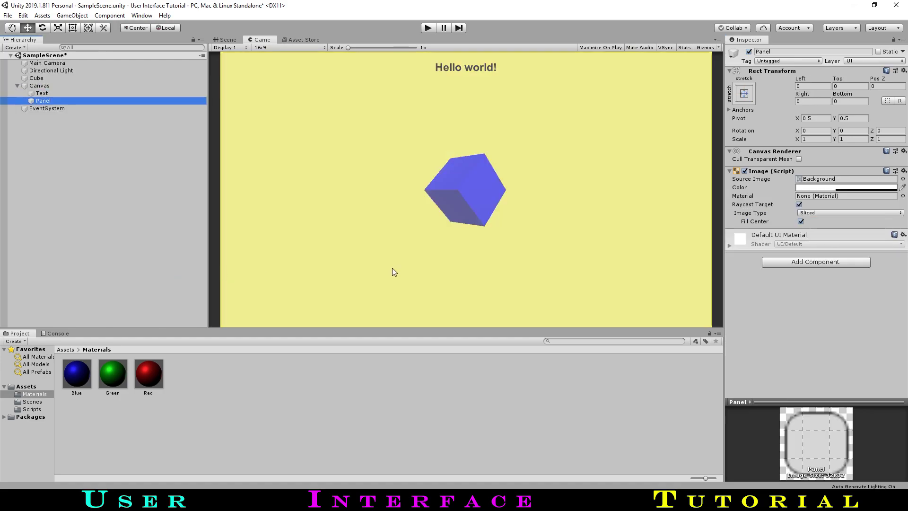
{"action": "left_click", "coordinate": [528, 239]}
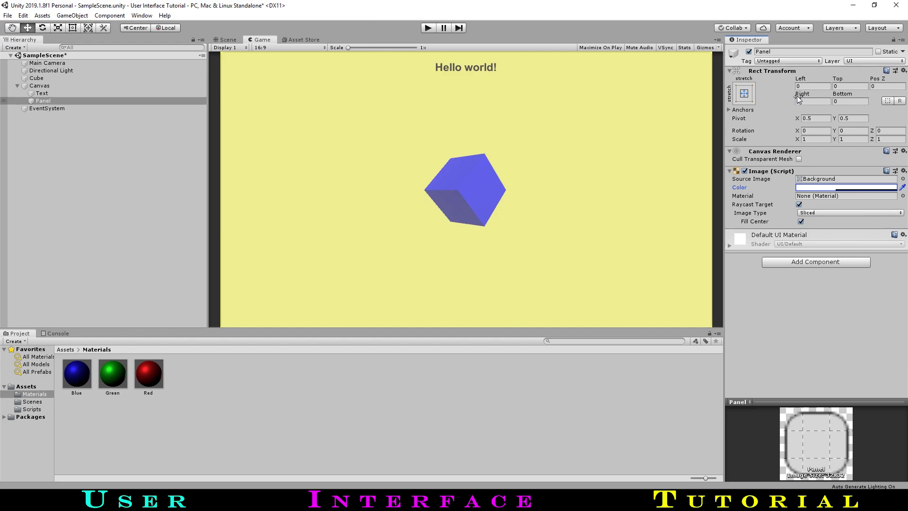
- Try several Alt anchor presets, settling on top-centre with pivot (0.5, 1)
{"action": "left_click", "coordinate": [744, 94]}
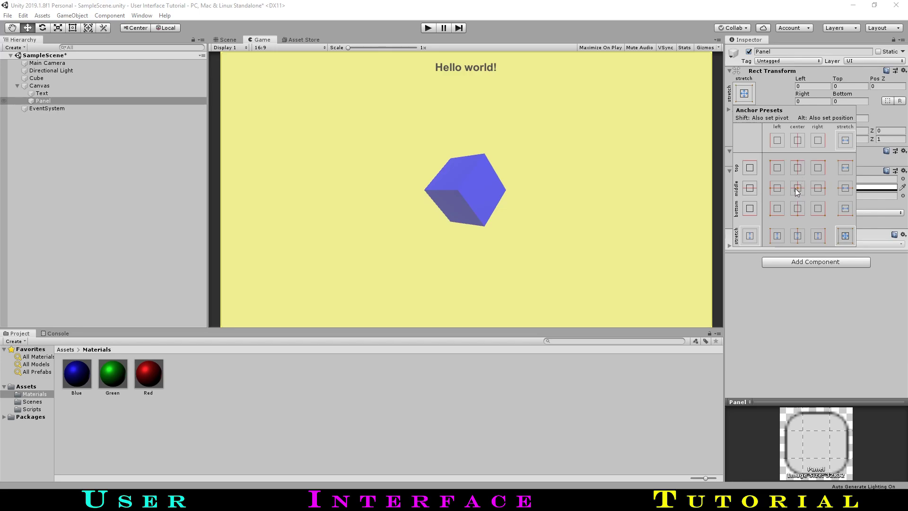
{"action": "left_click", "coordinate": [816, 168]}
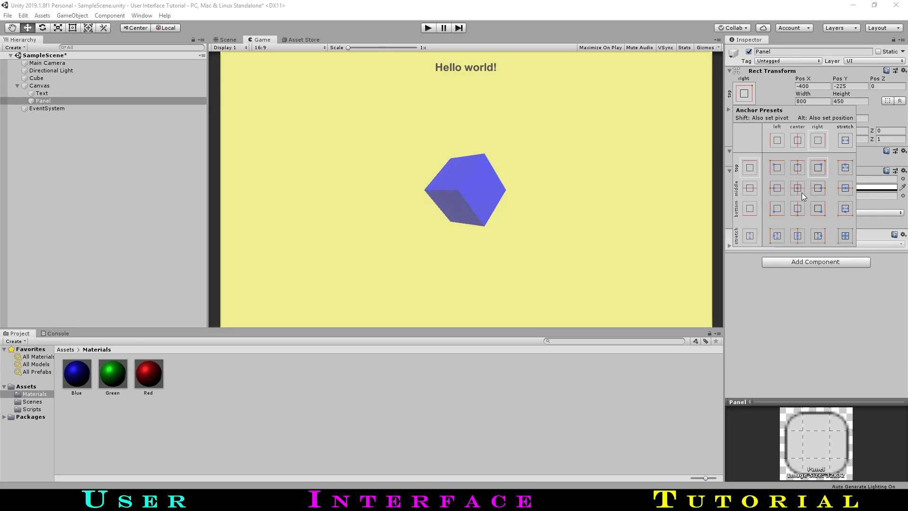
{"action": "key", "text": "alt"}
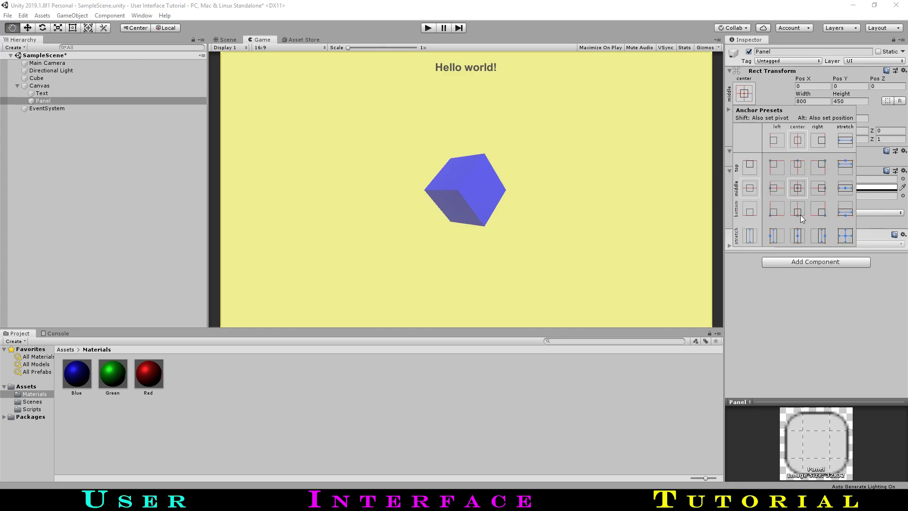
{"action": "left_click", "coordinate": [845, 236], "text": "alt"}
{"action": "left_click", "coordinate": [844, 212], "text": "alt"}
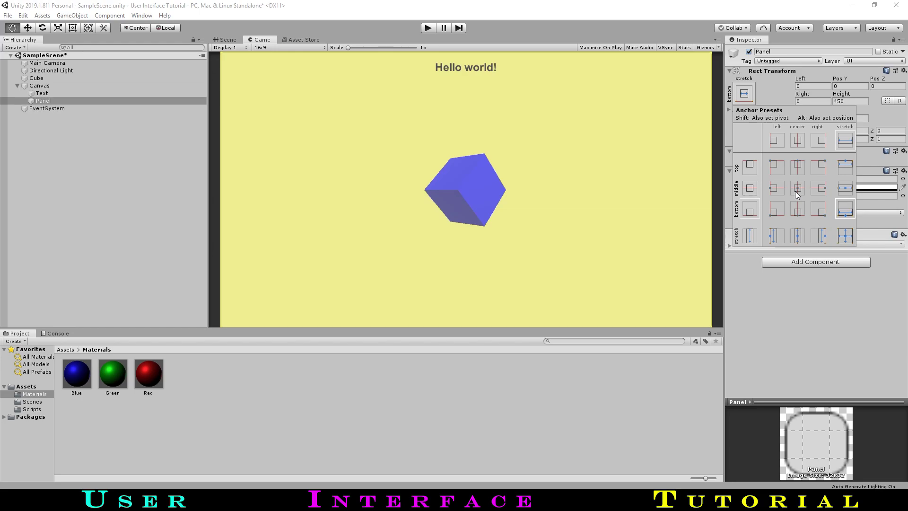
{"action": "left_click", "coordinate": [796, 171]}
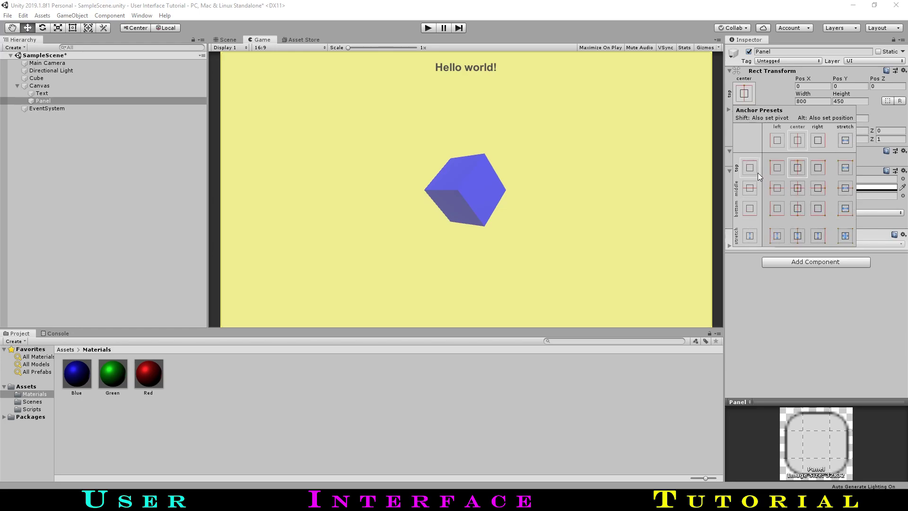
{"action": "left_click", "coordinate": [847, 290]}
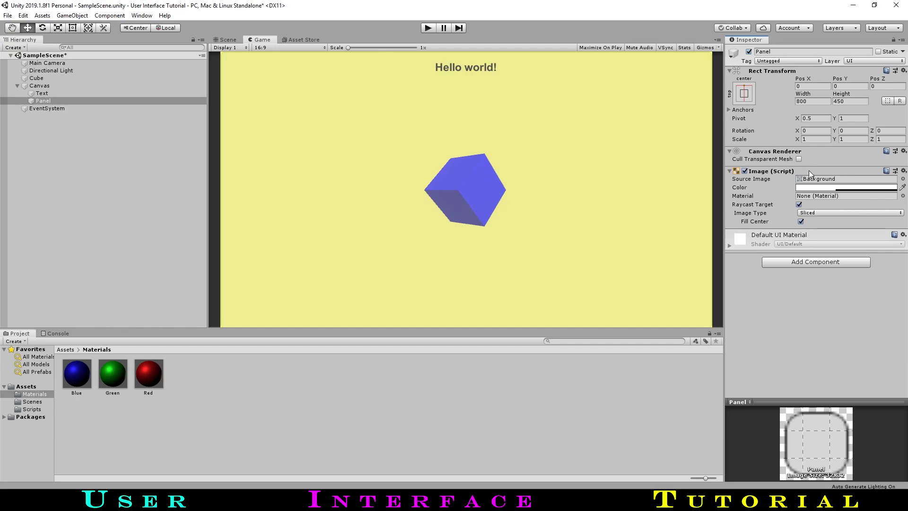
- Set the Panel's Image colour to purple 8100FF with alpha 182
{"action": "left_click", "coordinate": [848, 188]}
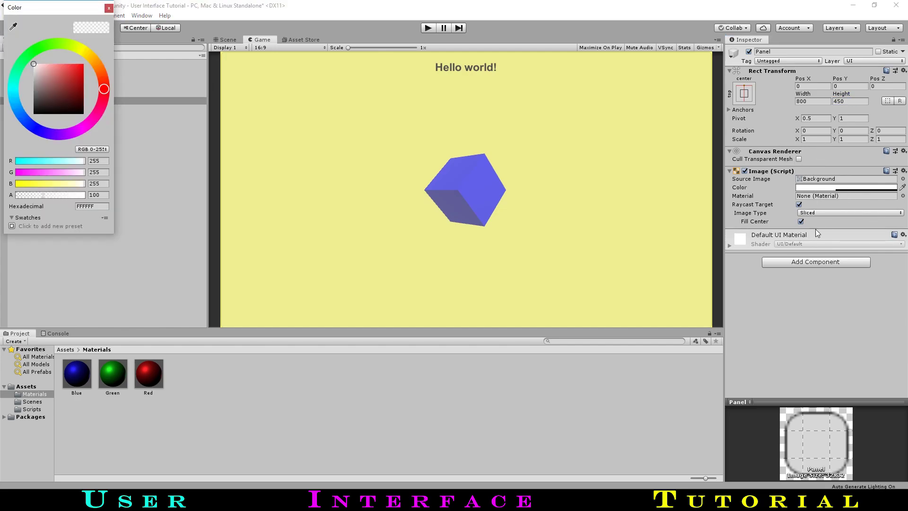
{"action": "left_click", "coordinate": [60, 135]}
{"action": "left_click_drag", "start_coordinate": [79, 91], "coordinate": [87, 63]}
{"action": "left_click_drag", "start_coordinate": [75, 195], "coordinate": [64, 190]}
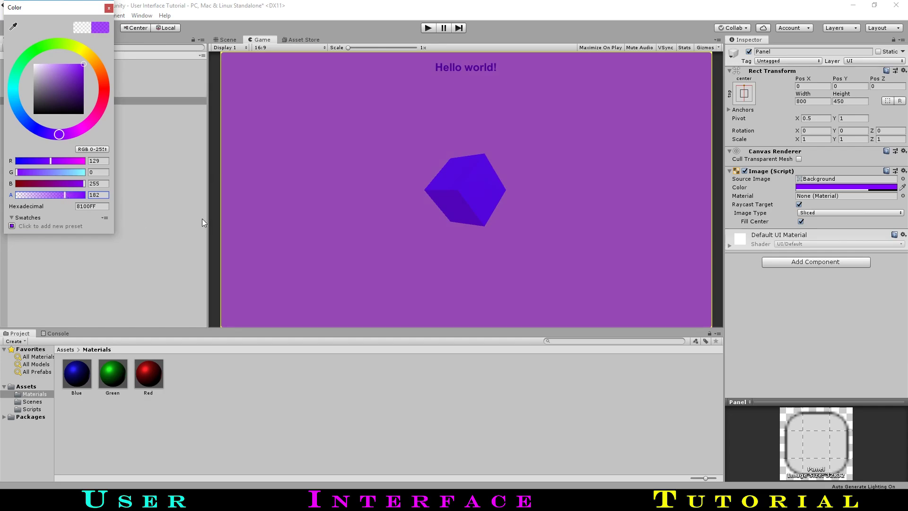
- Move the text below the panel in the Hierarchy and rename it Title Text
{"action": "left_click", "coordinate": [109, 8]}
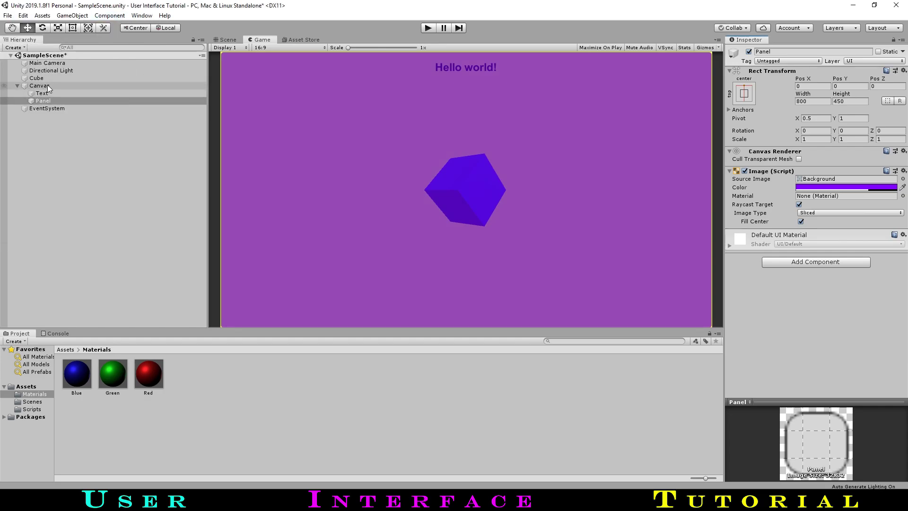
{"action": "left_click_drag", "start_coordinate": [49, 95], "coordinate": [57, 105]}
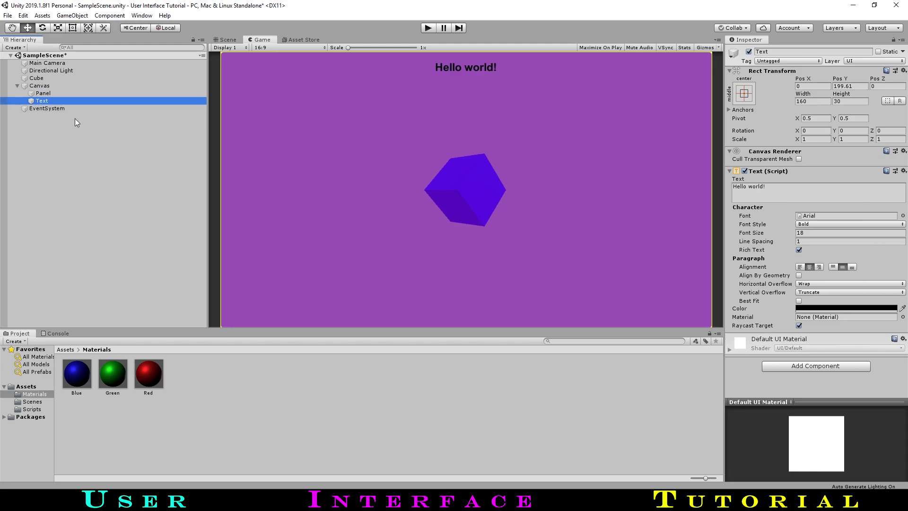
{"action": "left_click", "coordinate": [52, 100]}
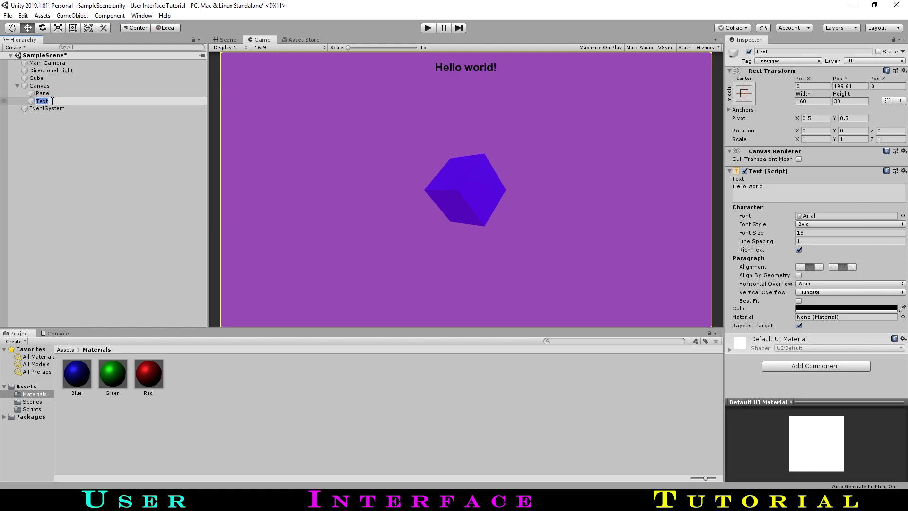
{"action": "left_click", "coordinate": [53, 101]}
{"action": "type", "text": "Title T"}
{"action": "key", "text": "Return"}
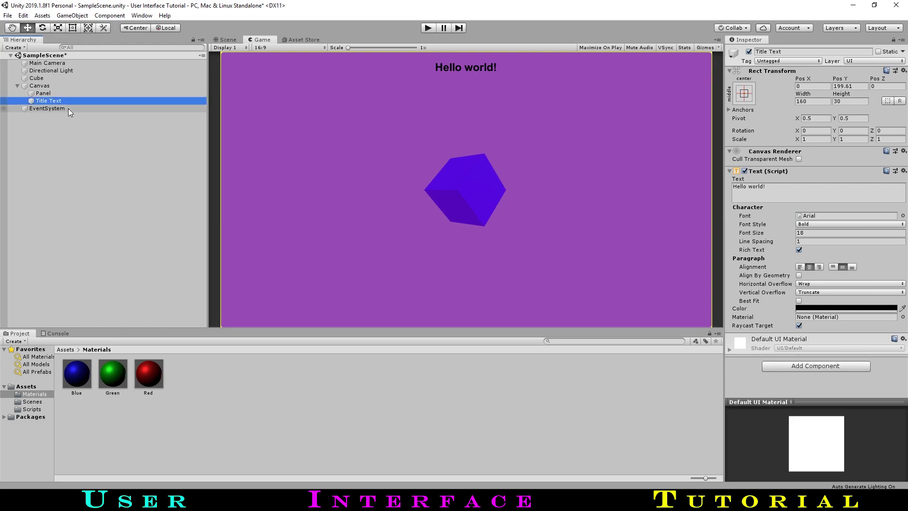
- Rename the panel to Top Panel and nest Title Text under it
{"action": "left_click", "coordinate": [52, 94]}
{"action": "key", "text": "F2"}
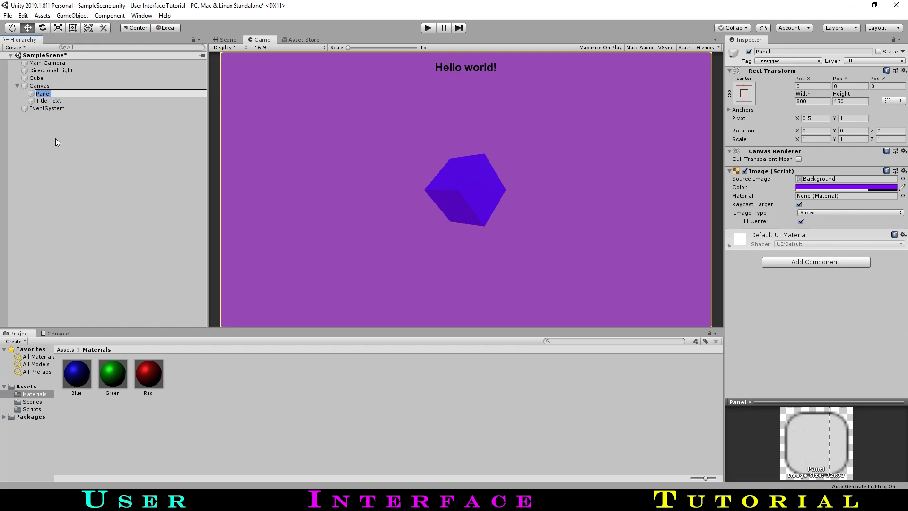
{"action": "key", "text": "Home"}
{"action": "type", "text": "Top"}
{"action": "key", "text": "Return"}
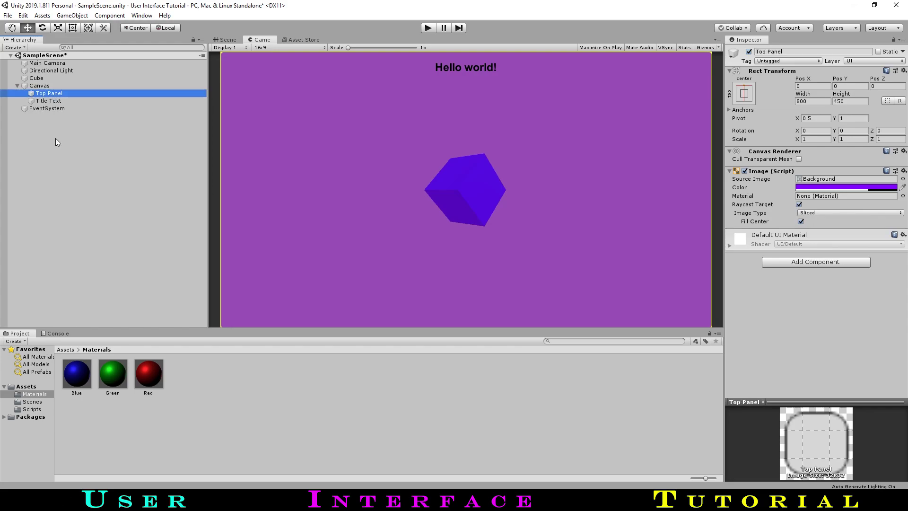
{"action": "left_click", "coordinate": [53, 101]}
{"action": "left_click_drag", "start_coordinate": [53, 101], "coordinate": [49, 93]}
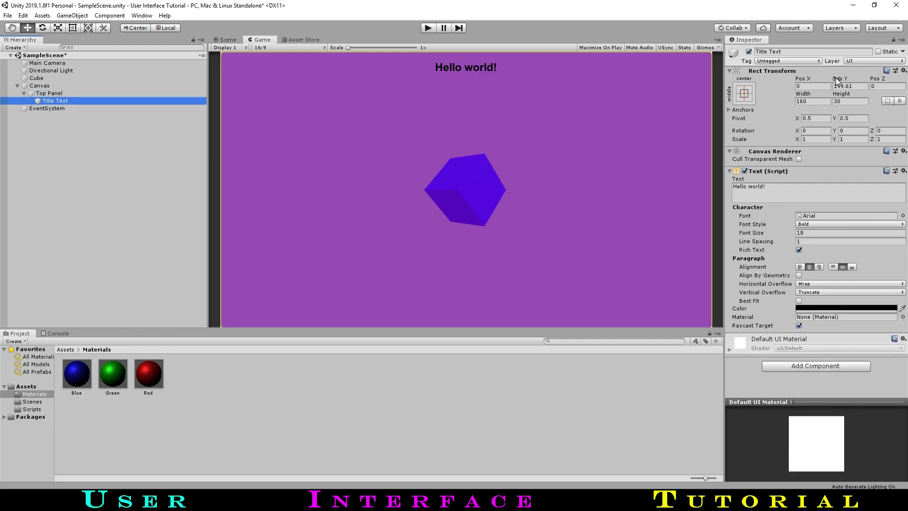
{"action": "left_click_drag", "start_coordinate": [835, 79], "coordinate": [439, 103]}
- Undo the nesting and shrink Top Panel's height to about 149, forming a top band
{"action": "key", "text": "ctrl+z"}
{"action": "key", "text": "ctrl+z"}
{"action": "left_click_drag", "start_coordinate": [837, 78], "coordinate": [823, 94]}
{"action": "left_click_drag", "start_coordinate": [900, 177], "coordinate": [676, 143]}
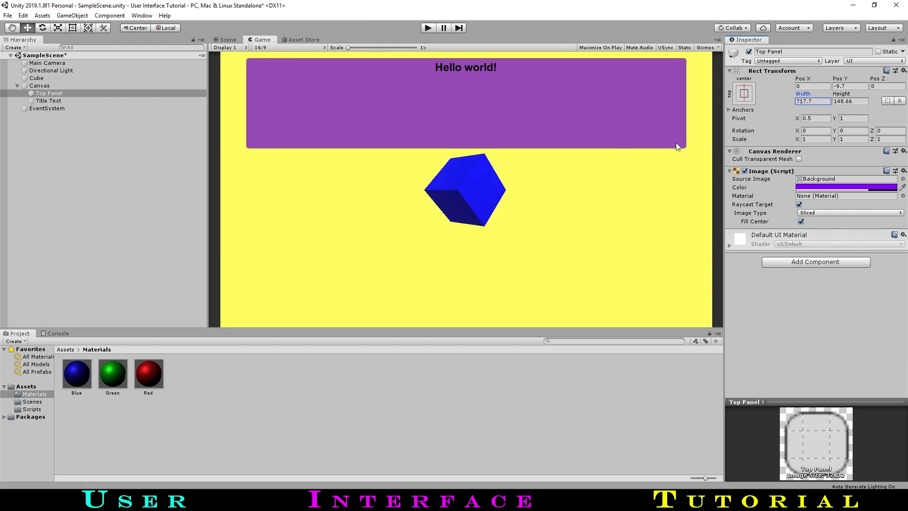
- Lower Title Text to Y 190.9 inside the banner and save the scene
{"action": "left_click", "coordinate": [52, 102]}
{"action": "mouse_move", "coordinate": [845, 80]}
{"action": "left_mouse_down"}
{"action": "mouse_move", "coordinate": [833, 82]}
{"action": "mouse_move", "coordinate": [844, 81]}
{"action": "left_mouse_up"}
{"action": "key", "text": "ctrl+s"}
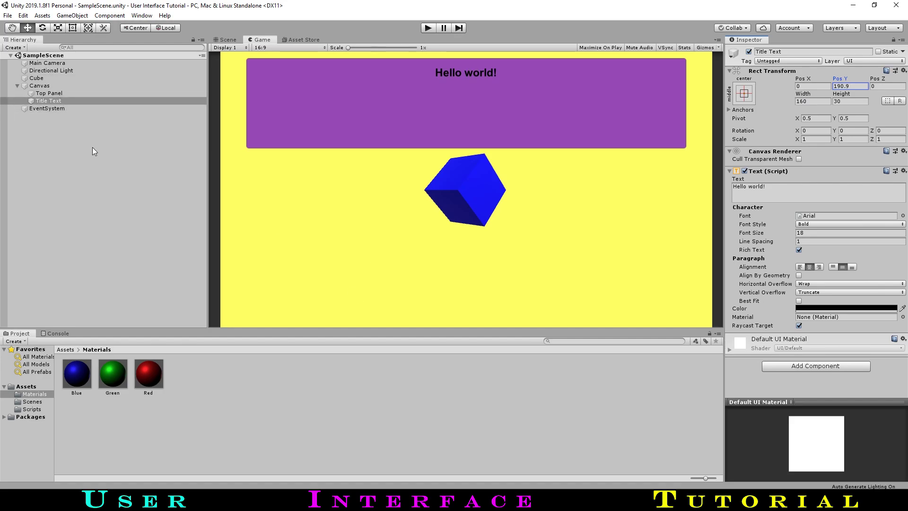
{"action": "left_click", "coordinate": [61, 95]}
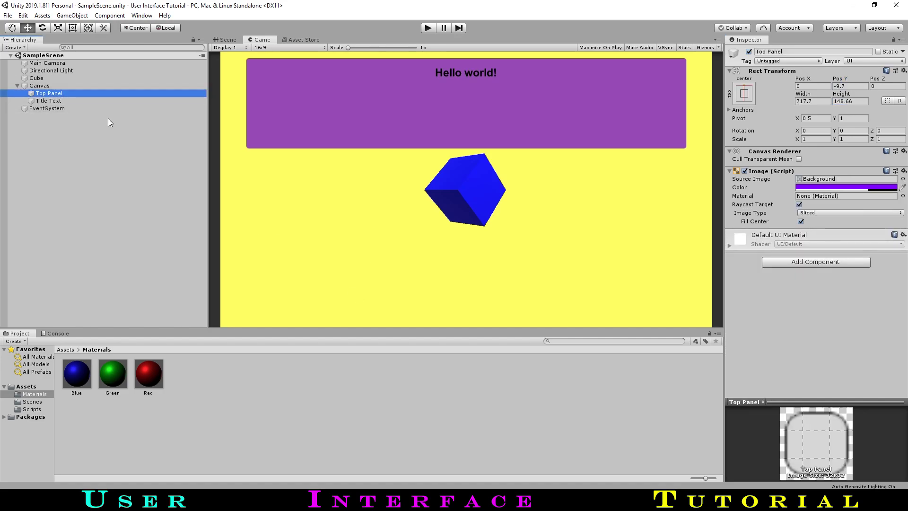
- Duplicate Top Panel and rename the copy Bottom Panel
{"action": "key", "text": "ctrl+d"}
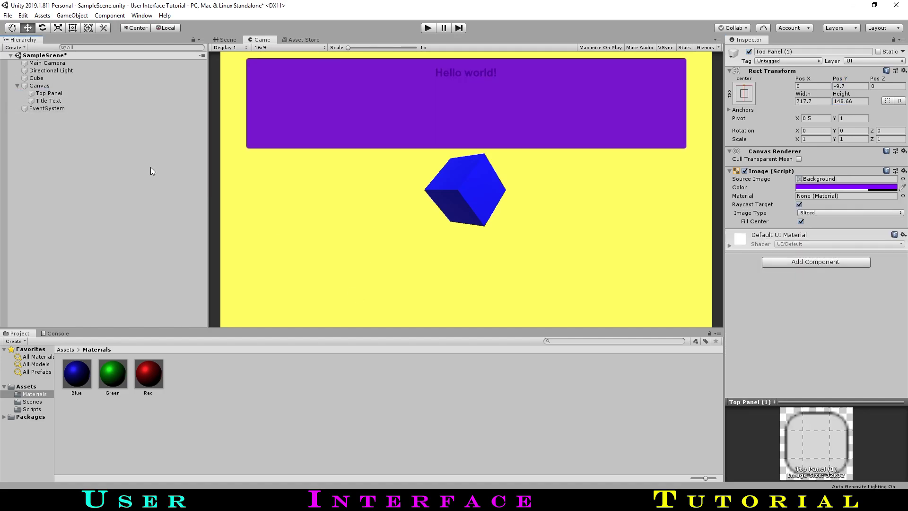
{"action": "left_click", "coordinate": [66, 111]}
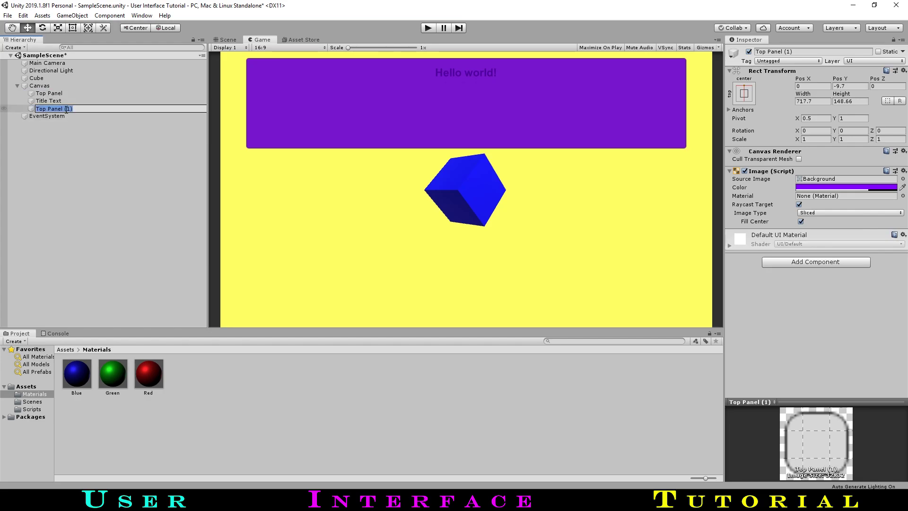
{"action": "left_click", "coordinate": [66, 109]}
{"action": "key", "text": "BackSpace"}
{"action": "key", "text": "BackSpace"}
{"action": "key", "text": "BackSpace"}
{"action": "key", "text": "BackSpace"}
{"action": "type", "text": "Bottom"}
{"action": "key", "text": "Return"}
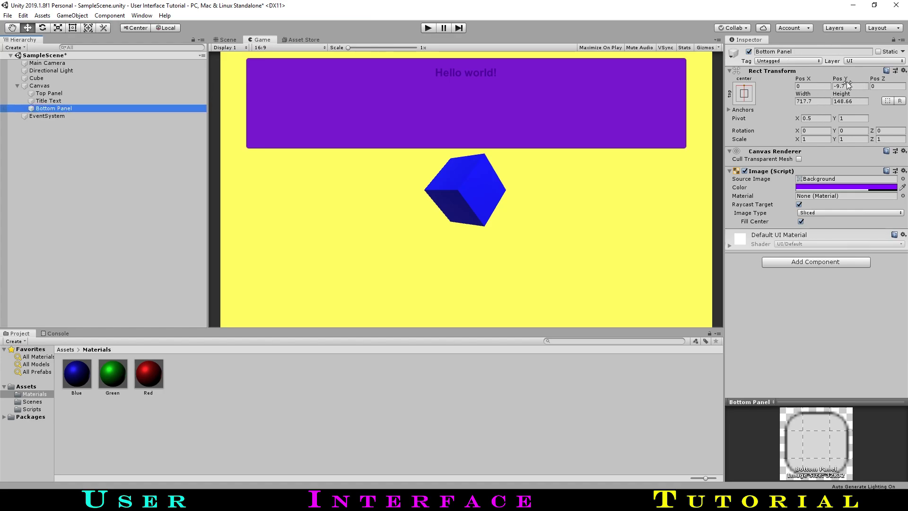
- Move Bottom Panel down to Y -292.9 and nest Title Text under Top Panel
{"action": "left_click_drag", "start_coordinate": [841, 79], "coordinate": [523, 140]}
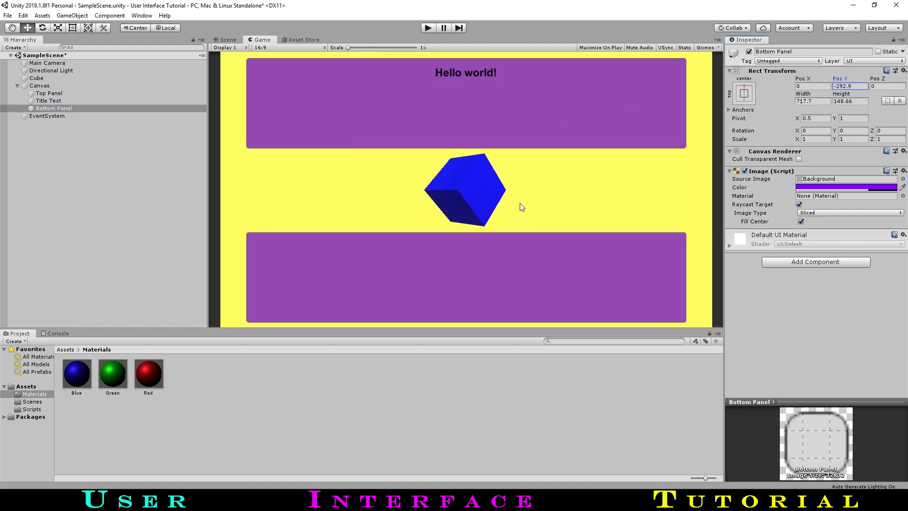
{"action": "left_click_drag", "start_coordinate": [54, 101], "coordinate": [55, 94]}
{"action": "left_click", "coordinate": [129, 141]}
- Save, add a UI Button to the Canvas, and raise it to Y 118.6 in the top panel
{"action": "key", "text": "ctrl+s"}
{"action": "left_click", "coordinate": [22, 47]}
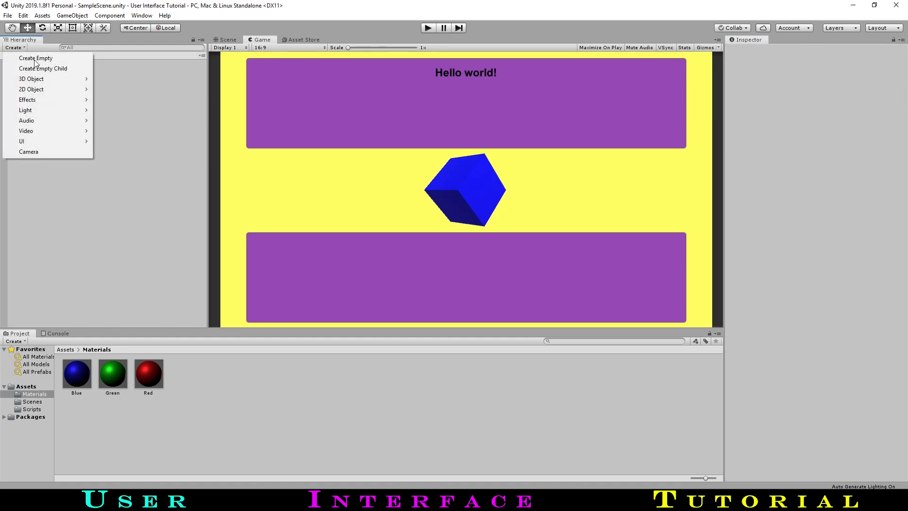
{"action": "mouse_move", "coordinate": [52, 141]}
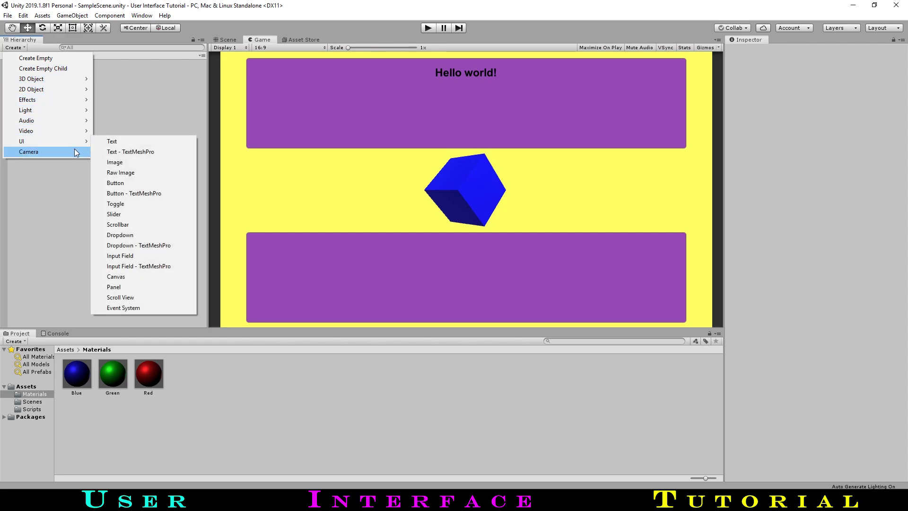
{"action": "left_click", "coordinate": [128, 183]}
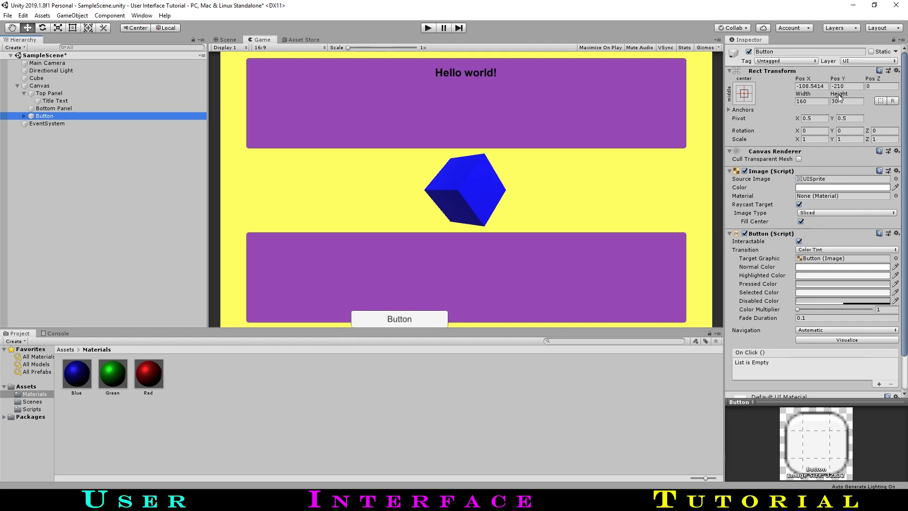
{"action": "left_click_drag", "start_coordinate": [837, 79], "coordinate": [468, 128]}
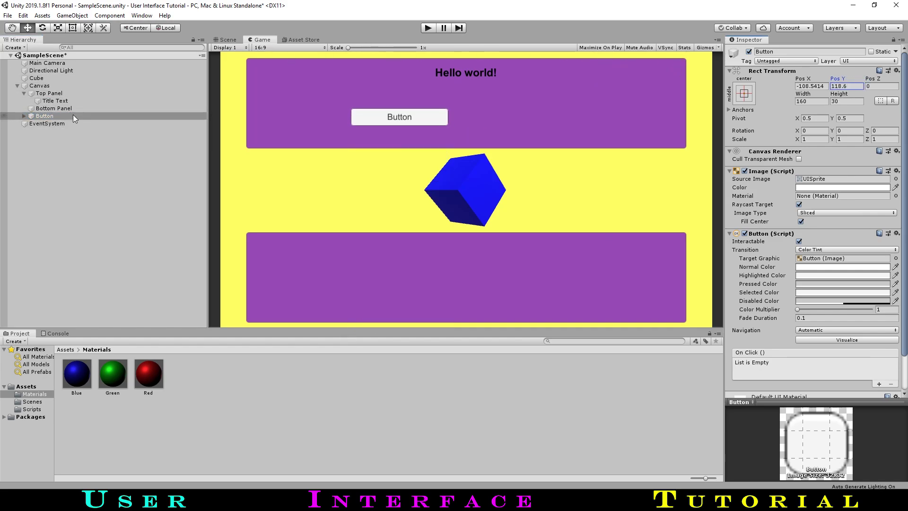
- Inspect the Button's child Text label, then return to the Button's settings
{"action": "left_click", "coordinate": [25, 116]}
{"action": "key", "text": "Down"}
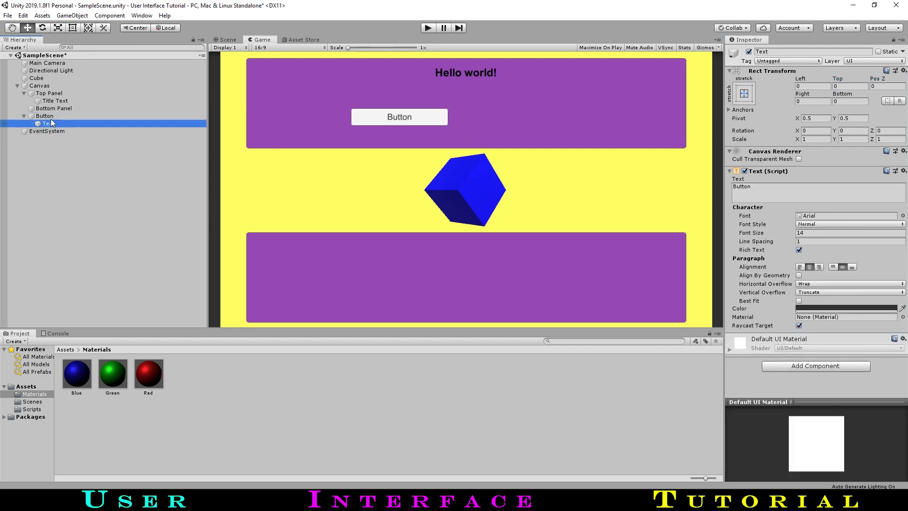
{"action": "left_click", "coordinate": [57, 115]}
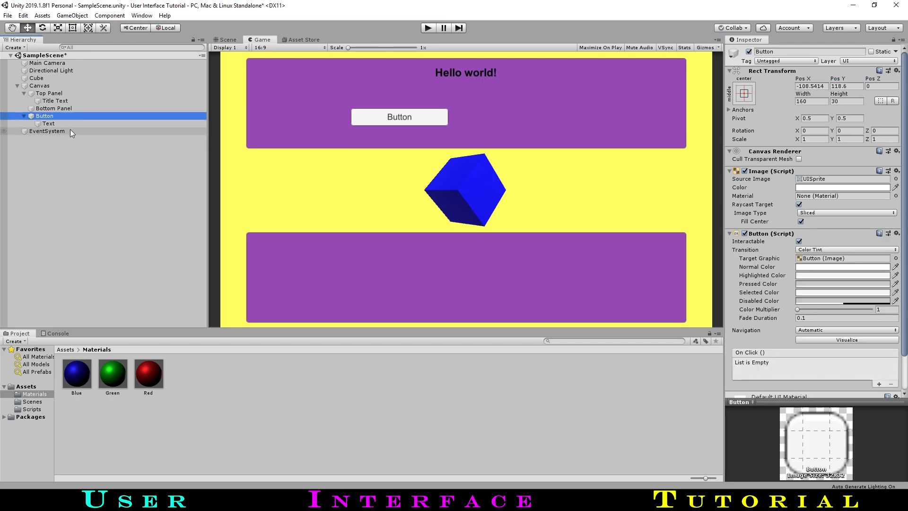
{"action": "left_click", "coordinate": [95, 123]}
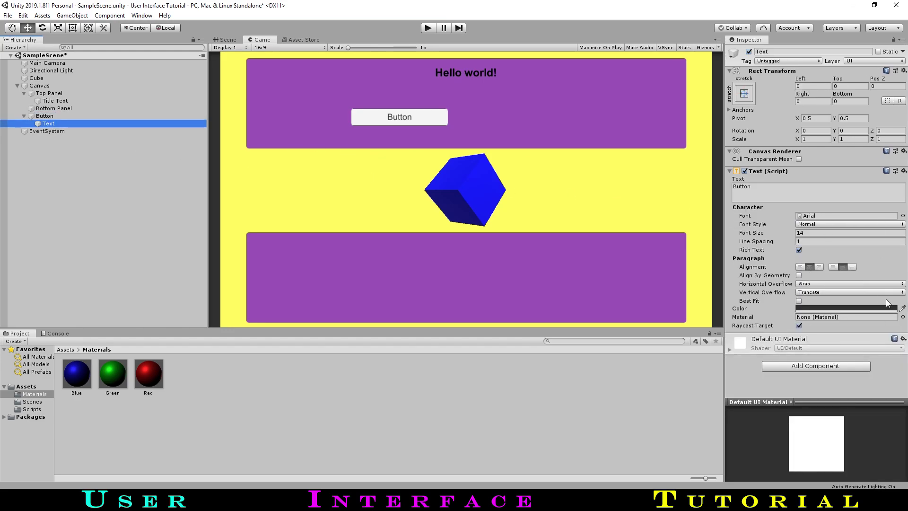
{"action": "left_click", "coordinate": [56, 116]}
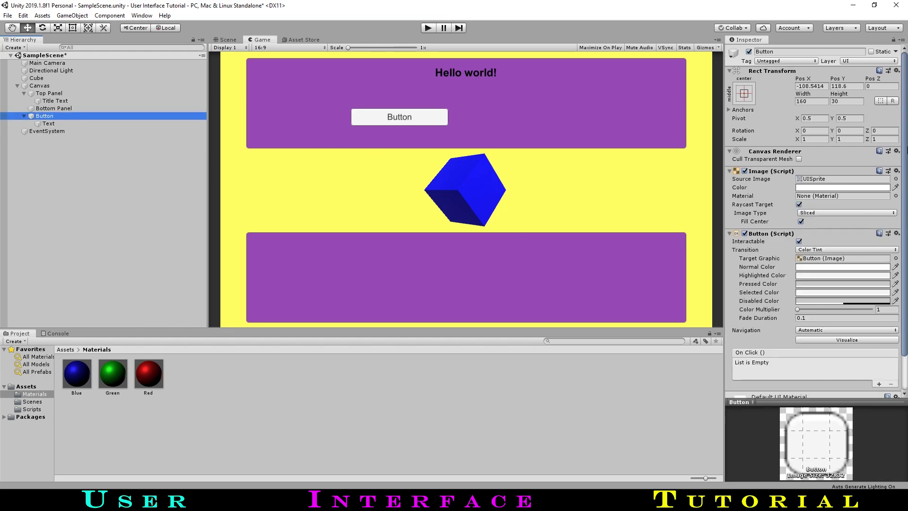
- Scroll the Inspector and open the Scripts folder to show the UIController script
{"action": "scroll", "coordinate": [852, 220], "scroll_direction": "down", "scroll_amount": 3}
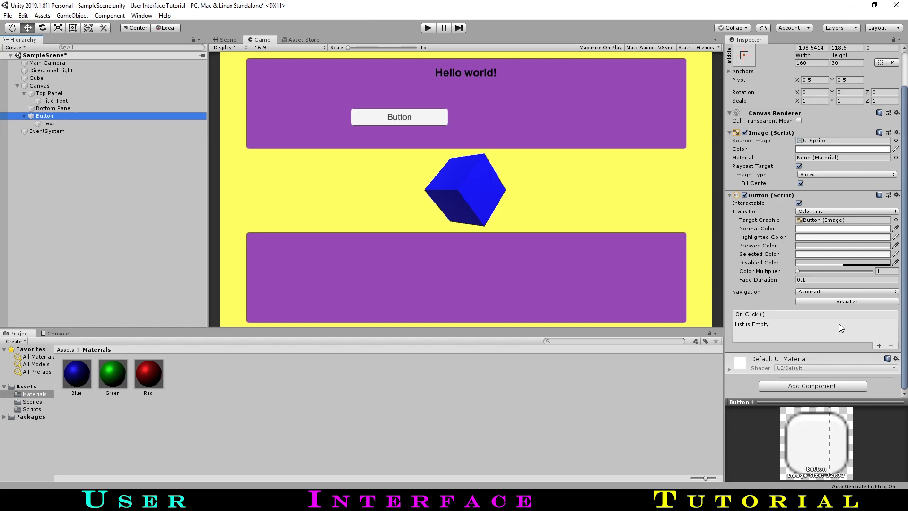
{"action": "left_click", "coordinate": [32, 409]}
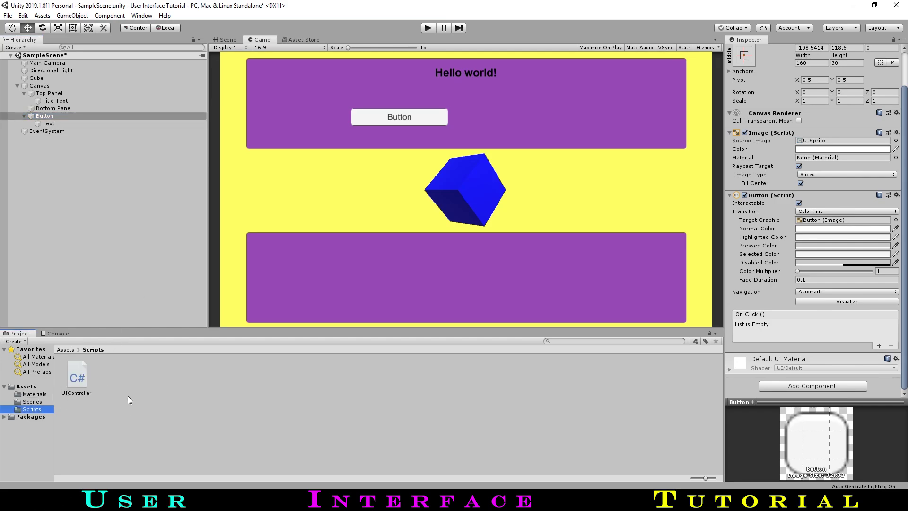
{"action": "double_click", "coordinate": [78, 376]}
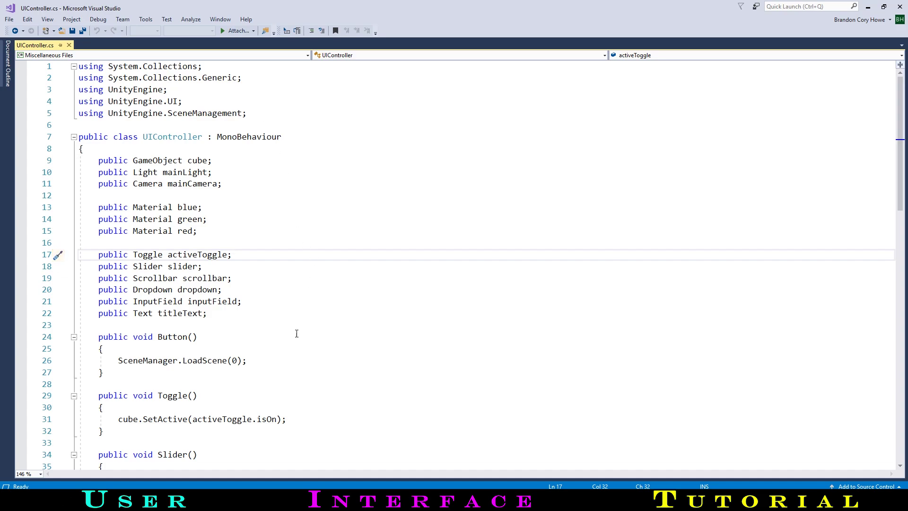
{"action": "scroll", "coordinate": [224, 342], "scroll_direction": "down", "scroll_amount": 1}
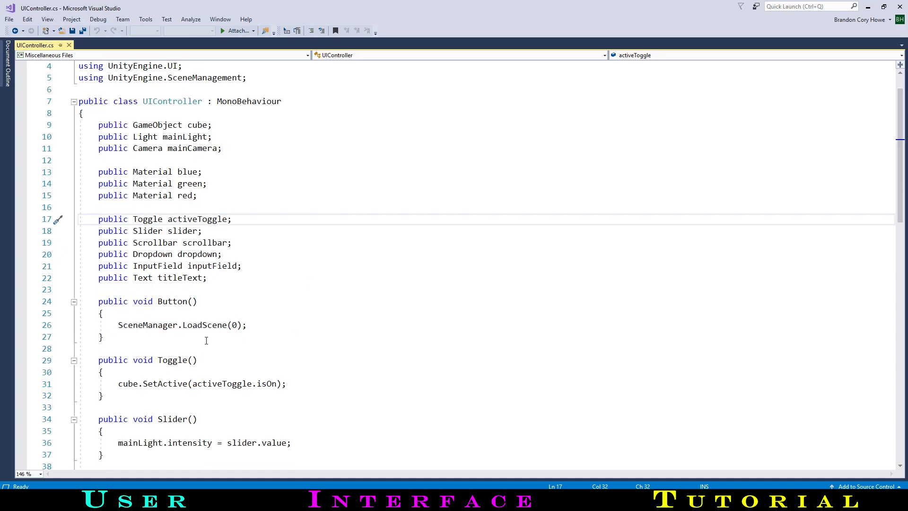
{"action": "scroll", "coordinate": [206, 339], "scroll_direction": "up", "scroll_amount": 1}
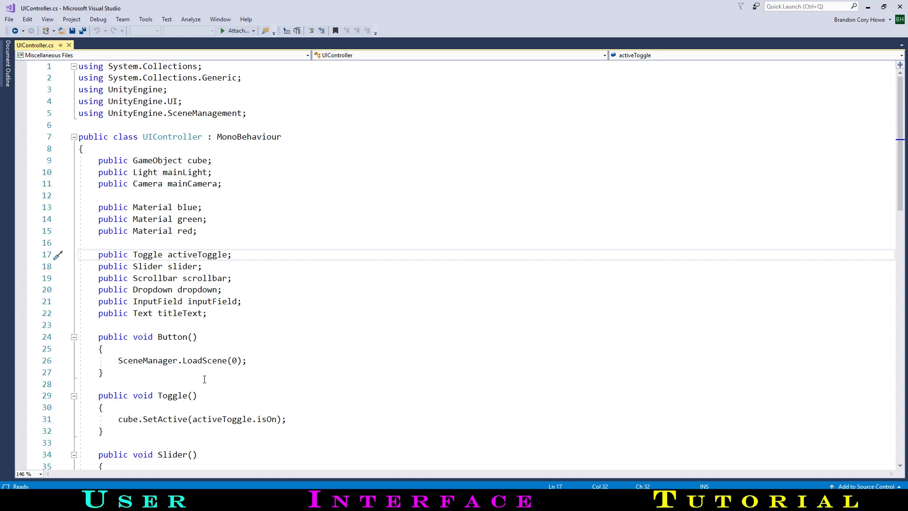
{"action": "left_click_drag", "start_coordinate": [205, 380], "coordinate": [88, 322]}
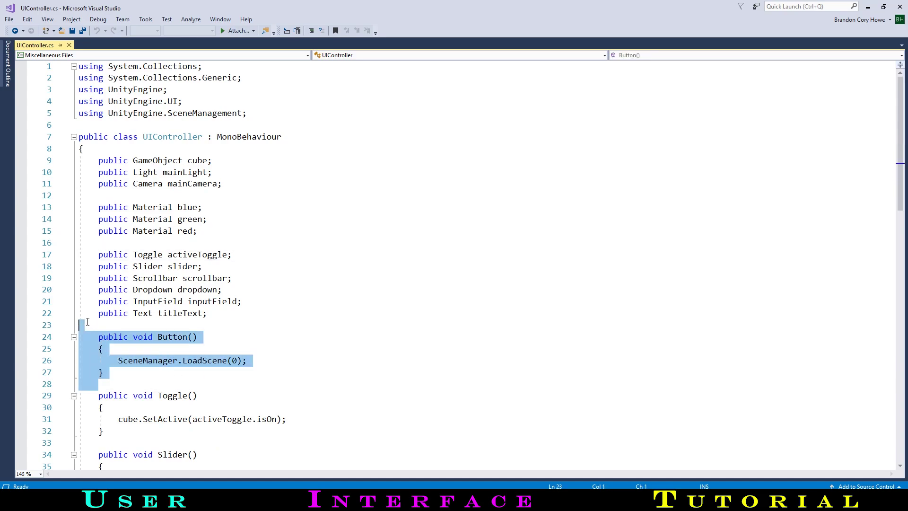
{"action": "left_click", "coordinate": [279, 354]}
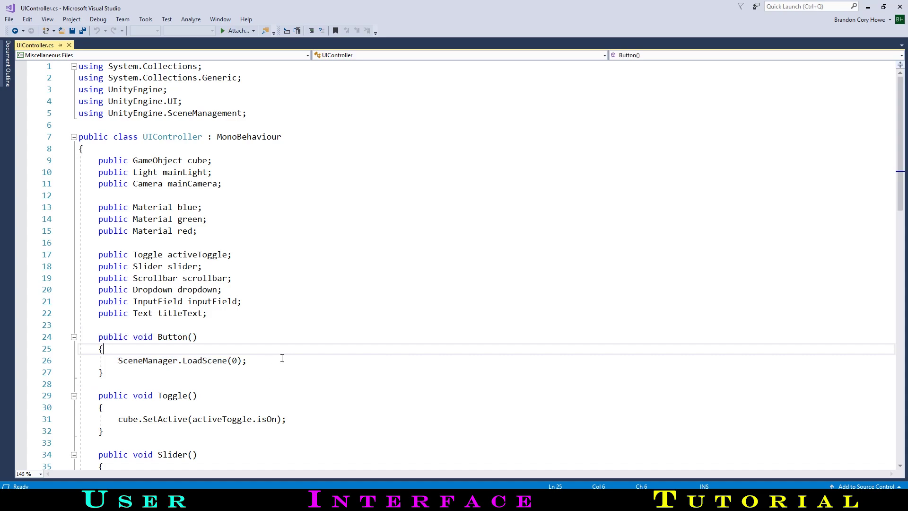
{"action": "scroll", "coordinate": [292, 366], "scroll_direction": "down", "scroll_amount": 10}
{"action": "scroll", "coordinate": [296, 366], "scroll_direction": "up", "scroll_amount": 10}
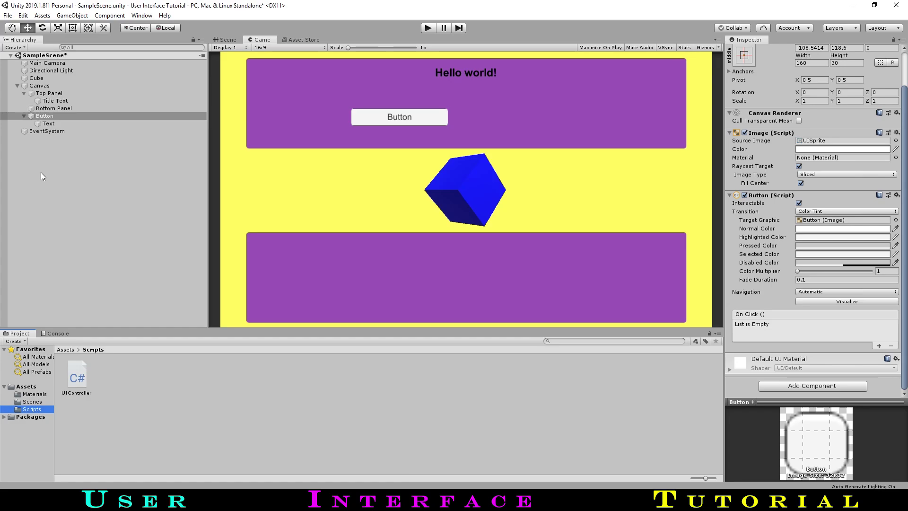
- Add the open Scenes/SampleScene to Scenes In Build through File > Build Settings
{"action": "left_click", "coordinate": [8, 15]}
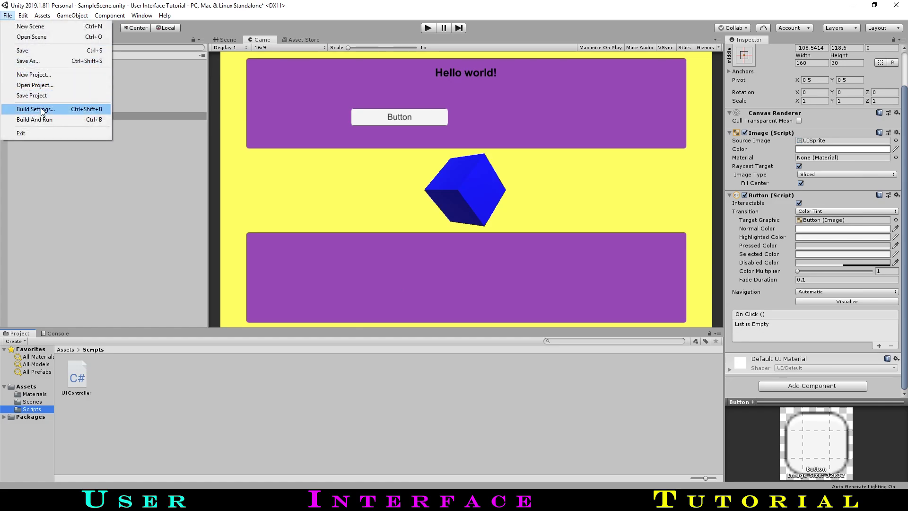
{"action": "left_click", "coordinate": [35, 108]}
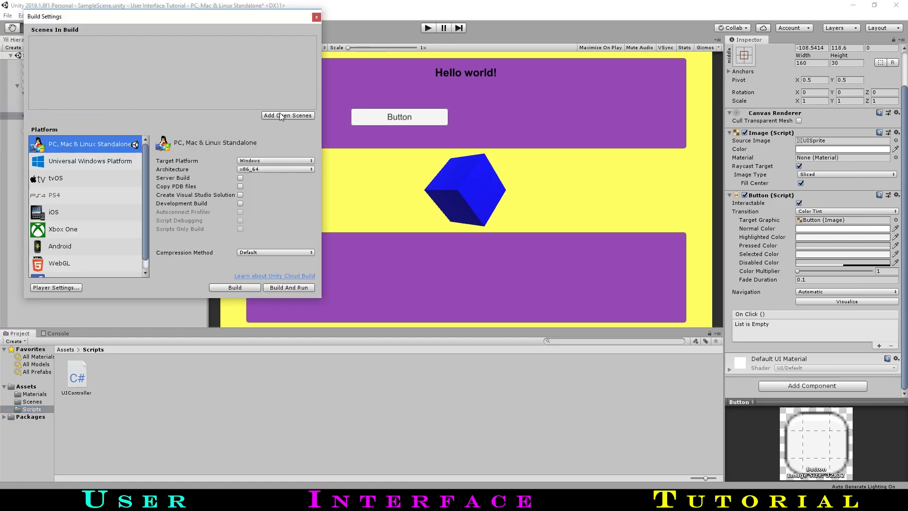
{"action": "left_click", "coordinate": [281, 115]}
- Create an empty GameObject named UI Controller at 0,0,0 with the UIController script attached
{"action": "left_click", "coordinate": [318, 19]}
{"action": "left_click", "coordinate": [72, 115]}
{"action": "right_click", "coordinate": [49, 168]}
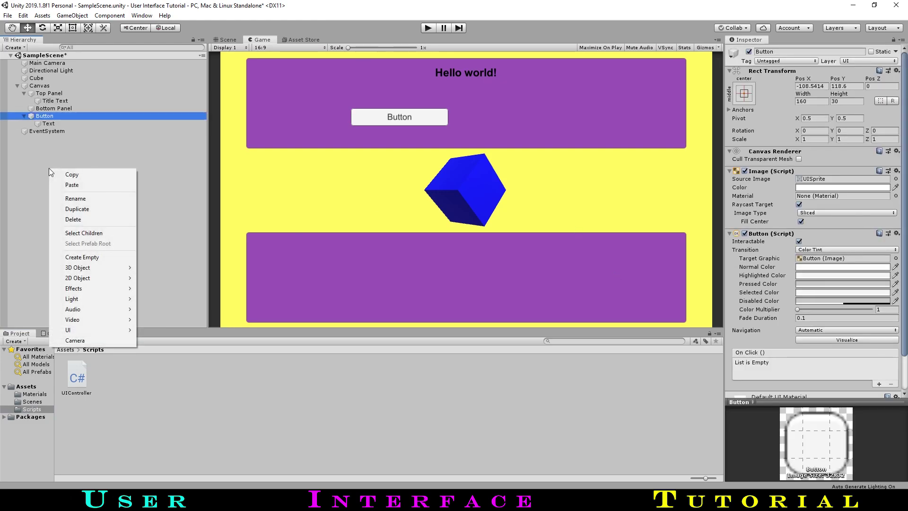
{"action": "left_click", "coordinate": [87, 257]}
{"action": "left_click", "coordinate": [53, 137]}
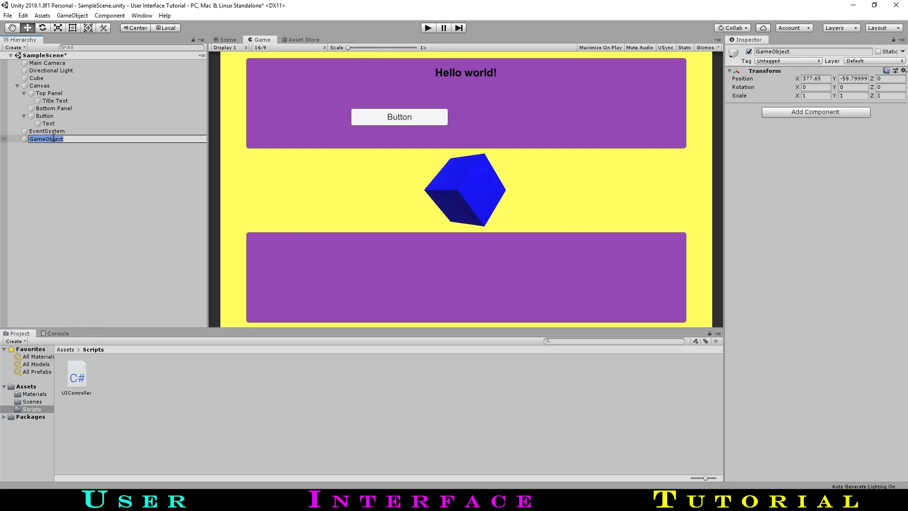
{"action": "type", "text": "UI Controller"}
{"action": "key", "text": "Return"}
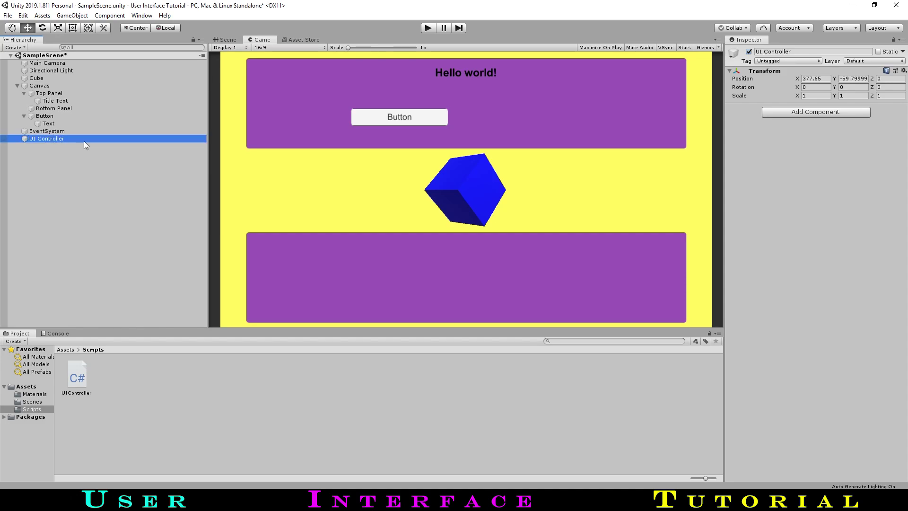
{"action": "left_click", "coordinate": [904, 70]}
{"action": "left_click", "coordinate": [871, 83]}
{"action": "left_click_drag", "start_coordinate": [76, 376], "coordinate": [784, 197]}
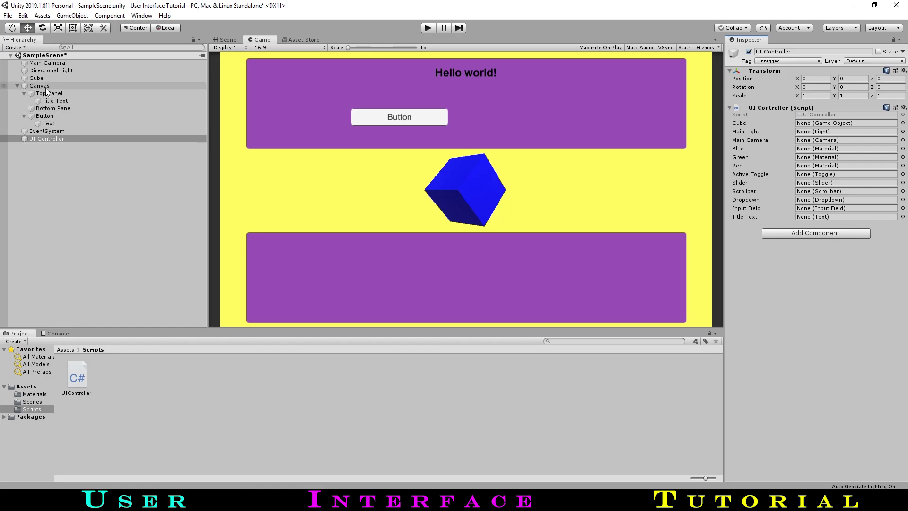
- Add a Button On Click entry targeting UI Controller that calls UIController.Button
{"action": "left_click", "coordinate": [56, 115]}
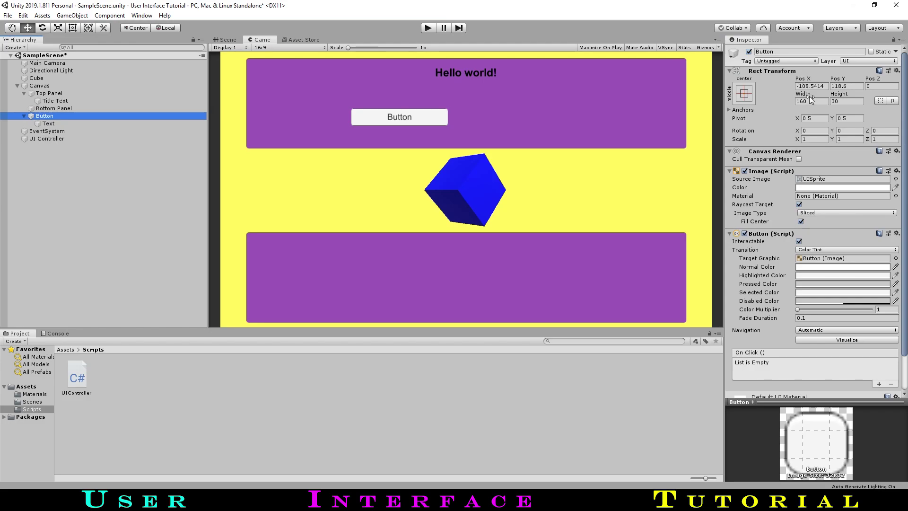
{"action": "scroll", "coordinate": [832, 296], "scroll_direction": "down", "scroll_amount": 2}
{"action": "left_click", "coordinate": [879, 346]}
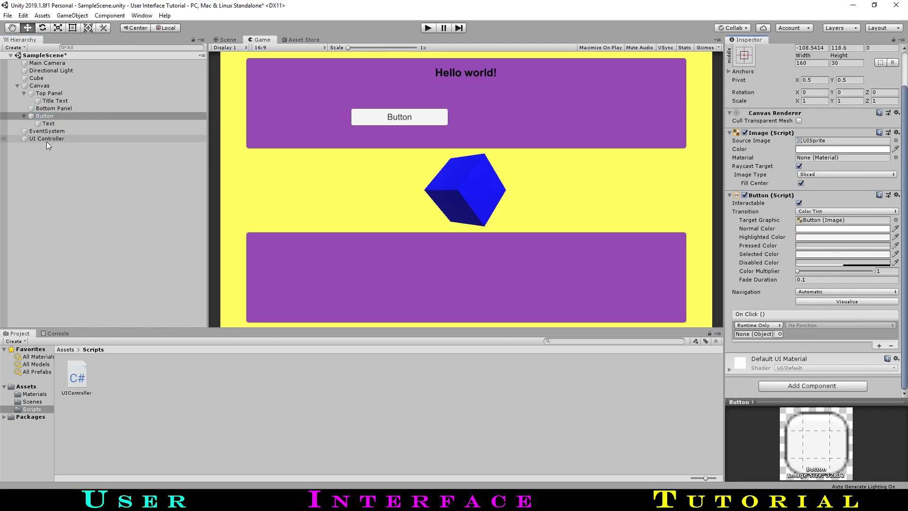
{"action": "left_click_drag", "start_coordinate": [47, 139], "coordinate": [767, 334]}
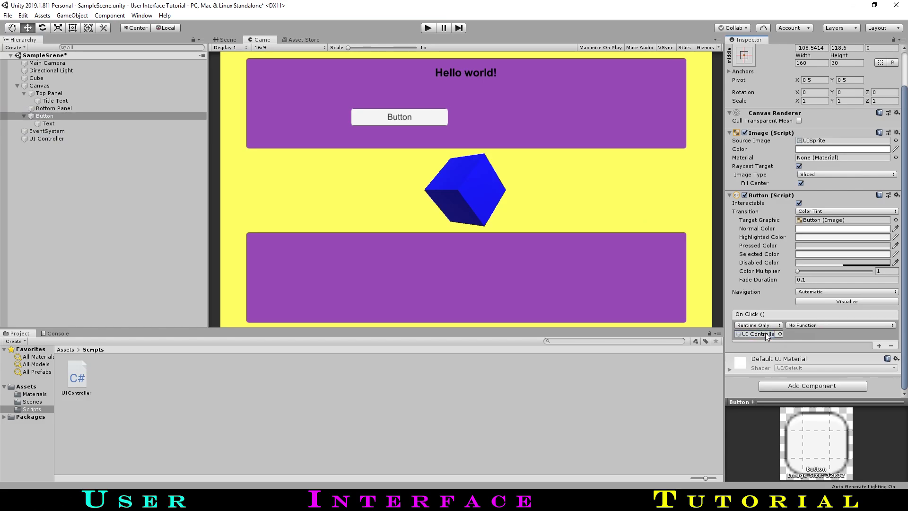
{"action": "left_click", "coordinate": [807, 326]}
{"action": "mouse_move", "coordinate": [823, 371]}
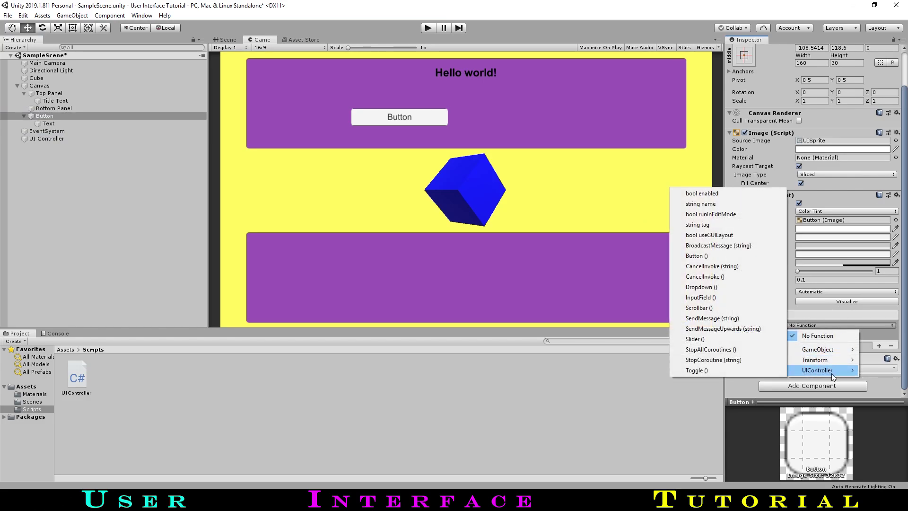
{"action": "left_click", "coordinate": [699, 260]}
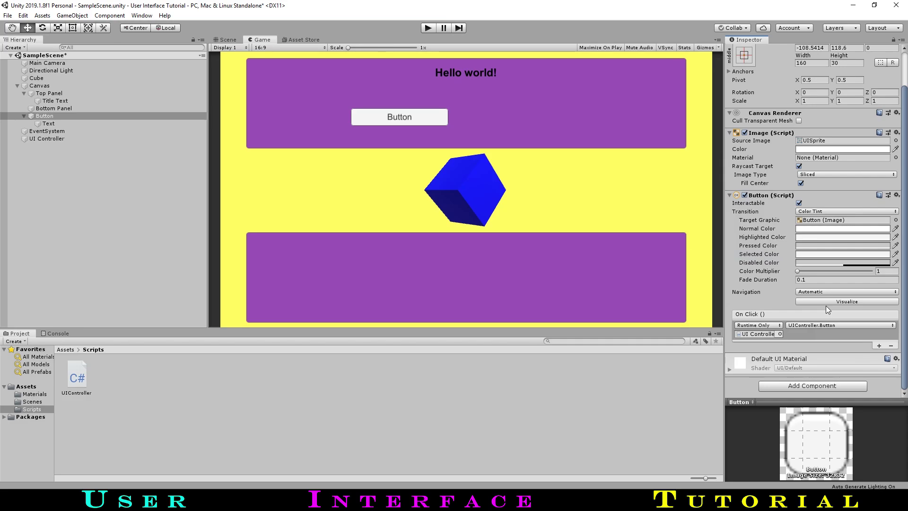
{"action": "scroll", "coordinate": [826, 305], "scroll_direction": "up", "scroll_amount": 3}
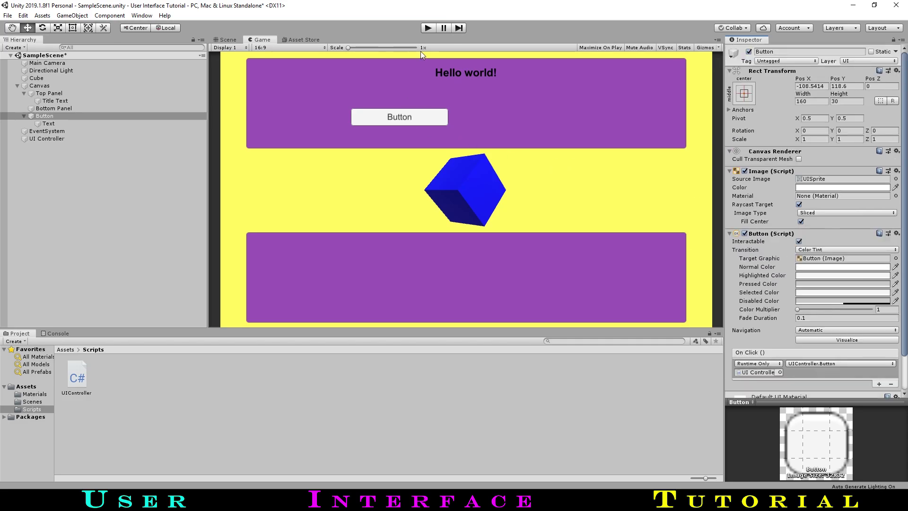
- In Play mode, slide the Cube's X position, then press the in-game Button to reset
{"action": "left_click", "coordinate": [428, 28]}
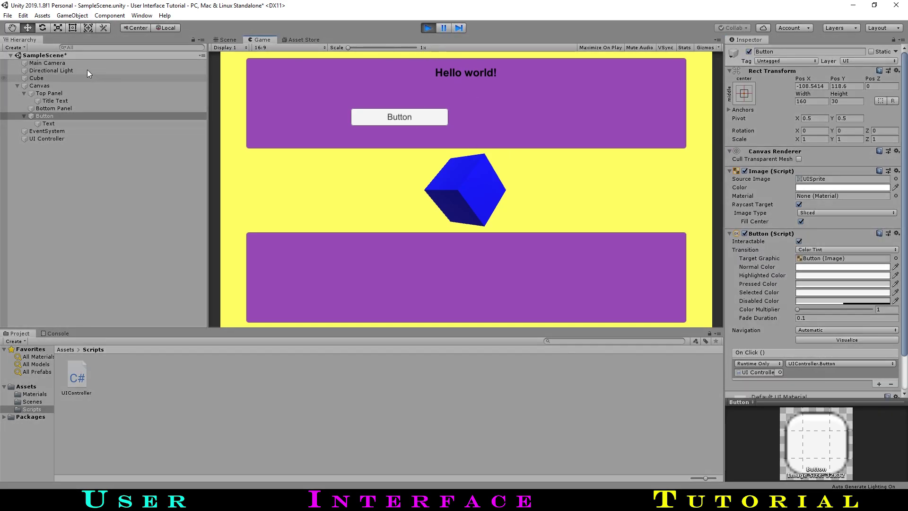
{"action": "left_click", "coordinate": [75, 76]}
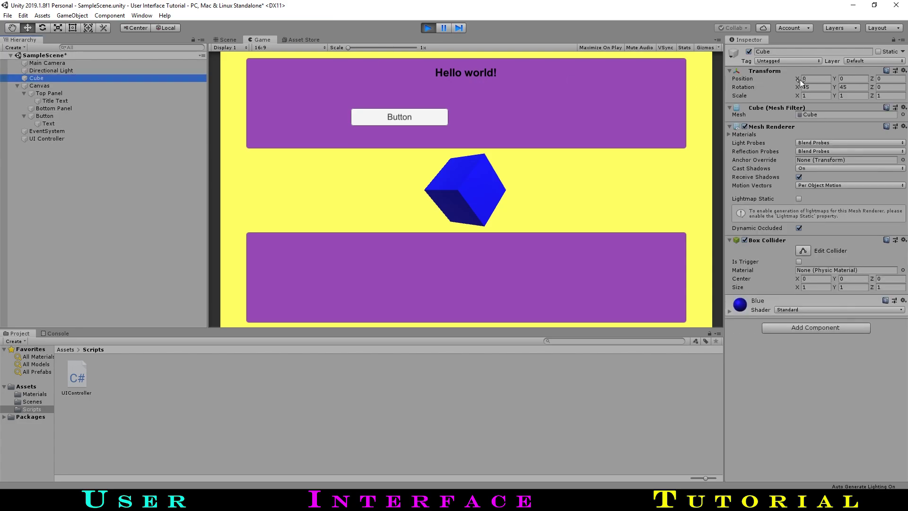
{"action": "left_click_drag", "start_coordinate": [799, 80], "coordinate": [724, 95]}
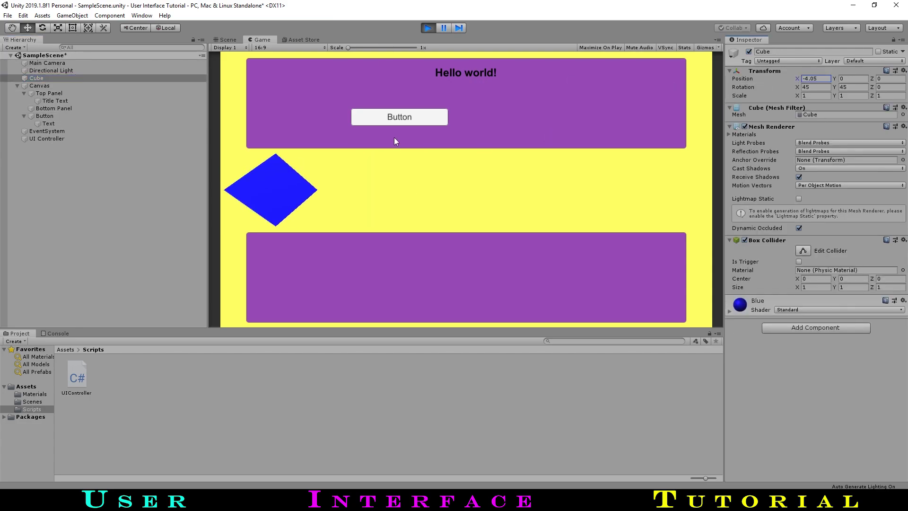
{"action": "left_click", "coordinate": [413, 120]}
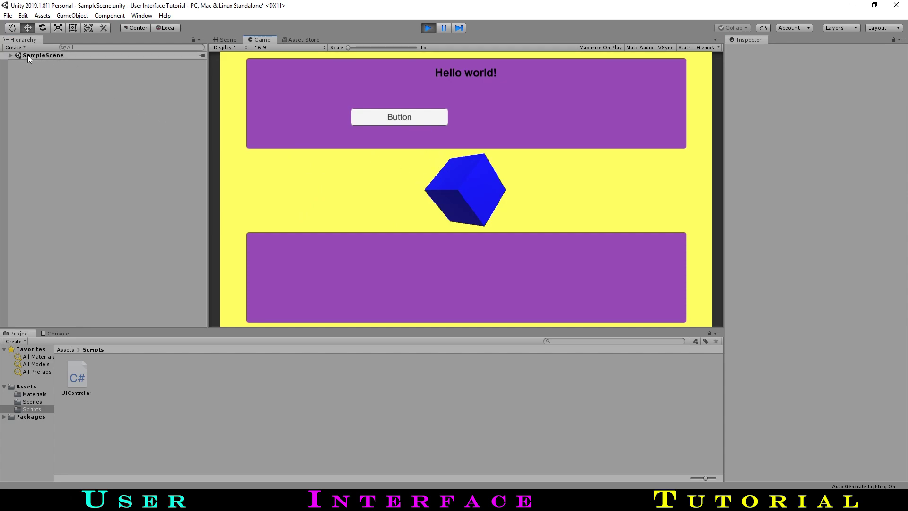
- Tilt the Main Camera's Rotation X, then press the in-game Button to reload the scene
{"action": "left_click", "coordinate": [11, 55]}
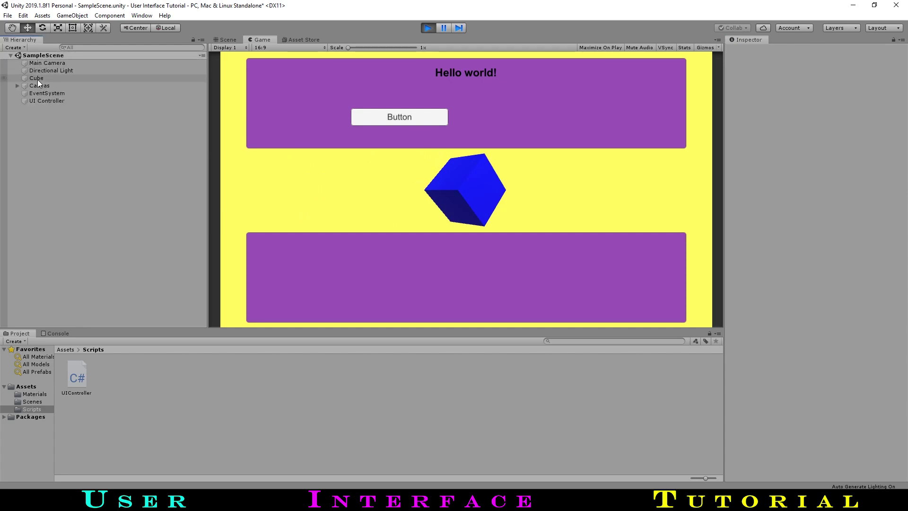
{"action": "left_click", "coordinate": [170, 63]}
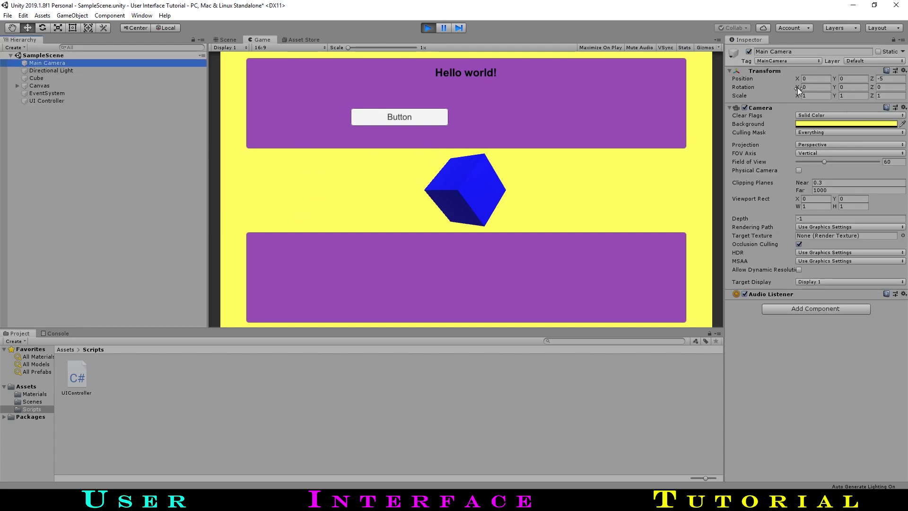
{"action": "left_click_drag", "start_coordinate": [797, 87], "coordinate": [575, 82]}
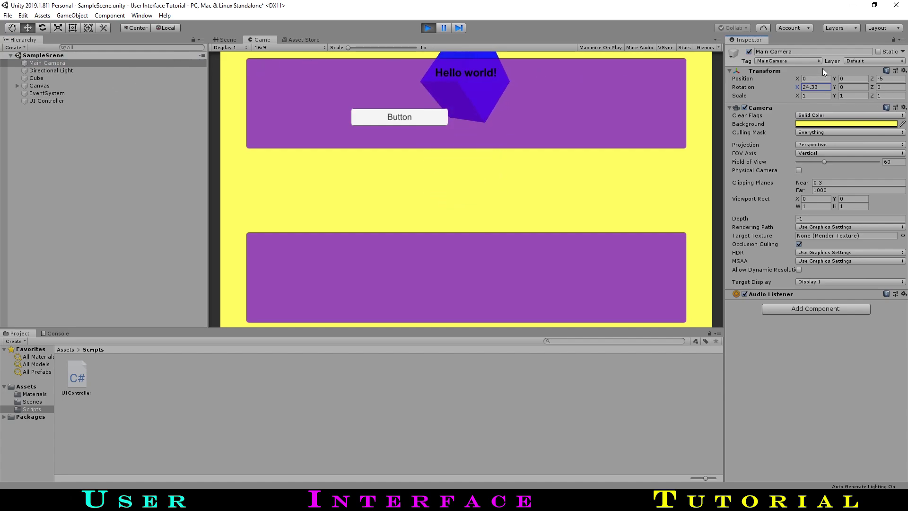
{"action": "left_click", "coordinate": [412, 115]}
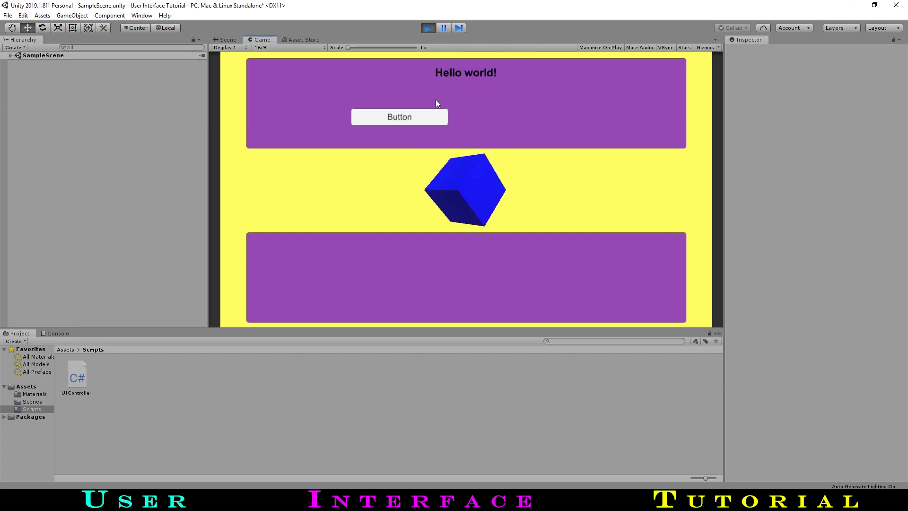
- Stop Play, anchor the Button middle-left, and move it into the top panel
{"action": "left_click", "coordinate": [426, 29]}
{"action": "left_click", "coordinate": [44, 116]}
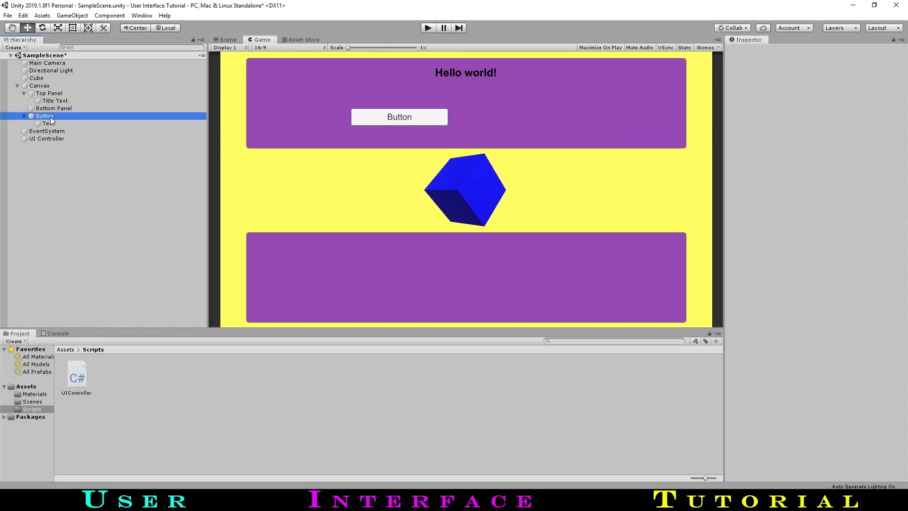
{"action": "left_click", "coordinate": [744, 94]}
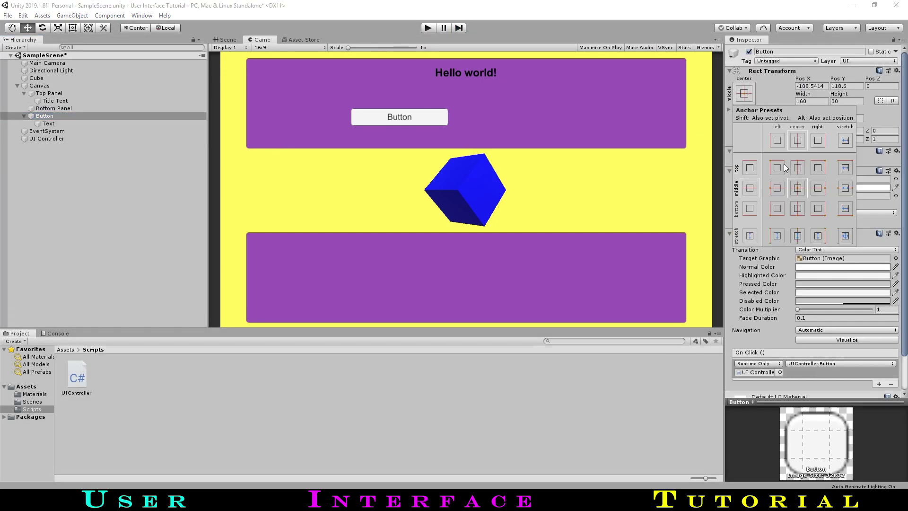
{"action": "left_click", "coordinate": [777, 188], "text": "alt+shift"}
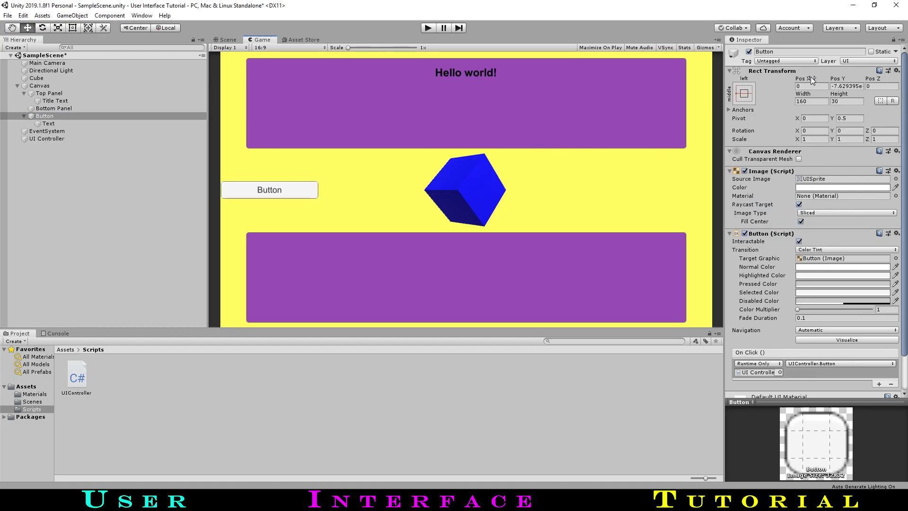
{"action": "left_click_drag", "start_coordinate": [225, 97], "coordinate": [265, 97]}
{"action": "mouse_move", "coordinate": [838, 79]}
{"action": "left_mouse_down"}
{"action": "mouse_move", "coordinate": [282, 98]}
{"action": "mouse_move", "coordinate": [854, 79]}
{"action": "left_mouse_up"}
{"action": "left_click", "coordinate": [843, 188]}
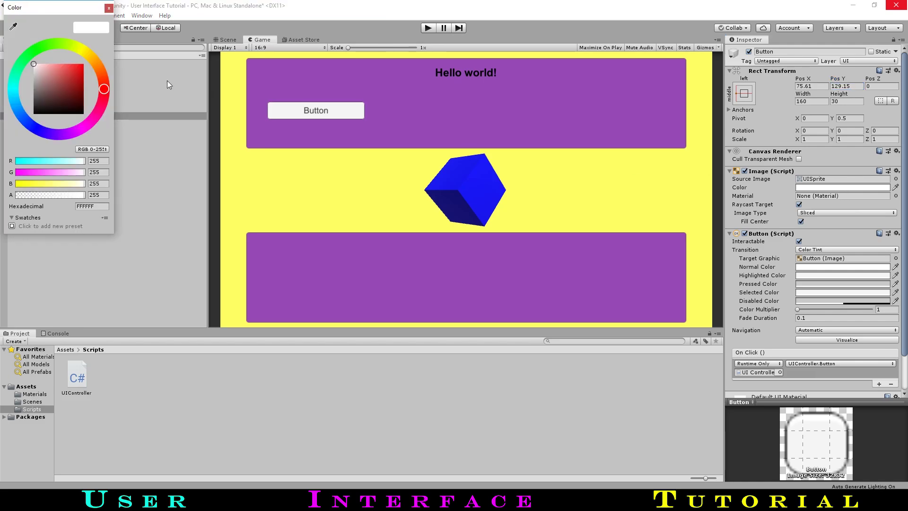
- Colour the Button's image bright green
{"action": "left_click", "coordinate": [39, 50]}
{"action": "left_click_drag", "start_coordinate": [57, 76], "coordinate": [95, 61]}
{"action": "left_click", "coordinate": [115, 19]}
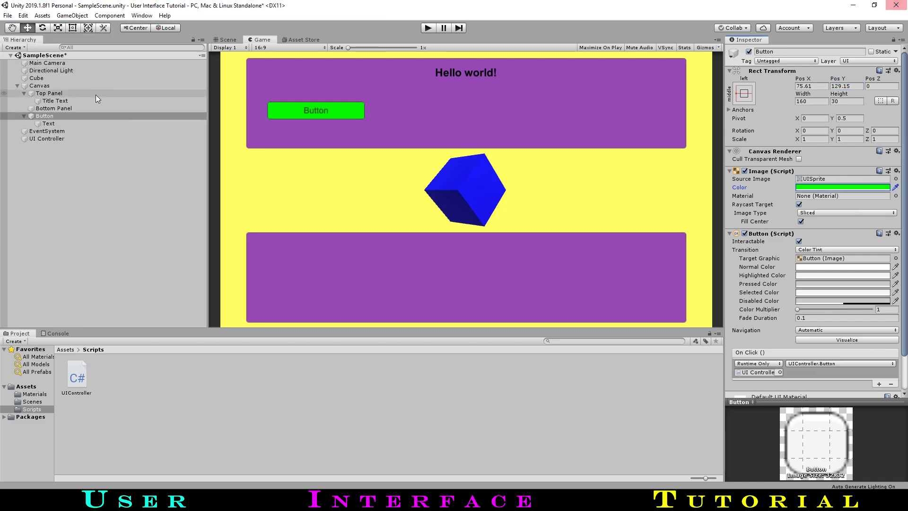
{"action": "left_click", "coordinate": [64, 118]}
- Change the Button's label text to Reset
{"action": "left_click", "coordinate": [58, 122]}
{"action": "left_click", "coordinate": [793, 191]}
{"action": "type", "text": "Reset"}
{"action": "left_click", "coordinate": [804, 309]}
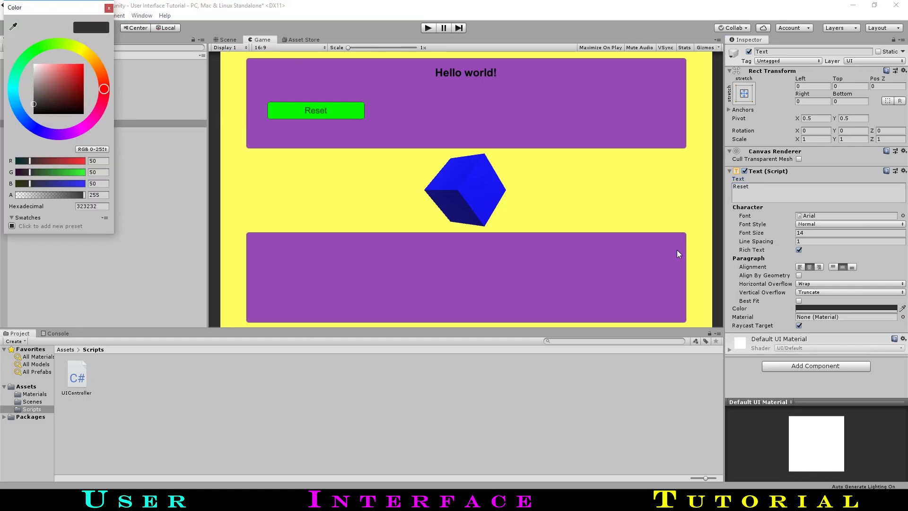
{"action": "left_click", "coordinate": [110, 6]}
- Rename the Button to Reset Button and nest it under Top Panel
{"action": "left_click", "coordinate": [53, 116]}
{"action": "left_click", "coordinate": [53, 115]}
{"action": "type", "text": "Reset Button"}
{"action": "key", "text": "Return"}
{"action": "left_click_drag", "start_coordinate": [839, 79], "coordinate": [273, 183]}
{"action": "left_click_drag", "start_coordinate": [47, 117], "coordinate": [62, 108]}
- Set Reset Button's Y to -15.8 and width to 78.9, then save the scene
{"action": "double_click", "coordinate": [846, 86]}
{"action": "type", "text": "-15.8"}
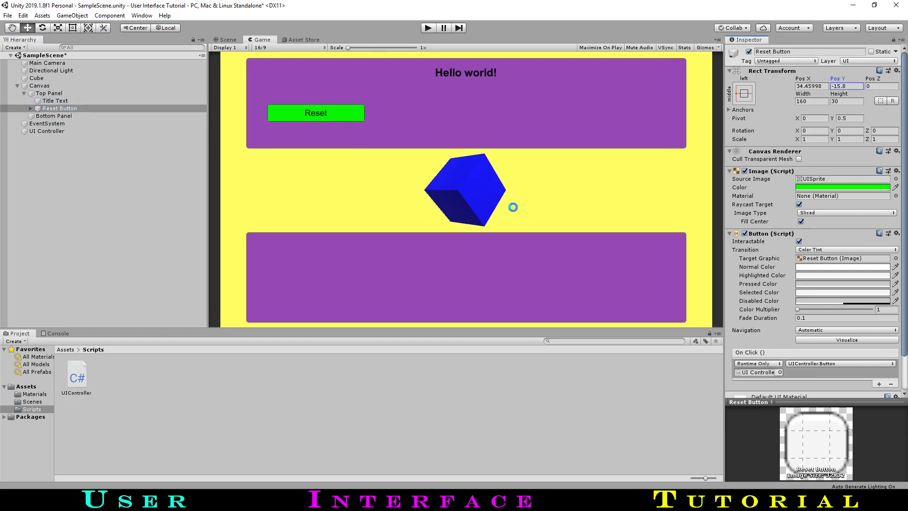
{"action": "left_click_drag", "start_coordinate": [805, 94], "coordinate": [764, 149]}
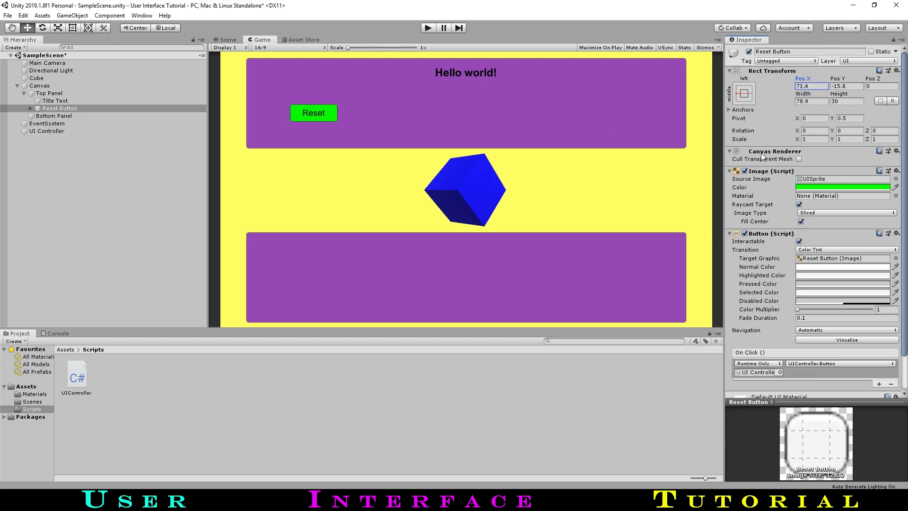
{"action": "key", "text": "ctrl+s"}
- Add a UI Toggle and place it in the top panel at X 28.99, Y 122.9
{"action": "left_click", "coordinate": [14, 48]}
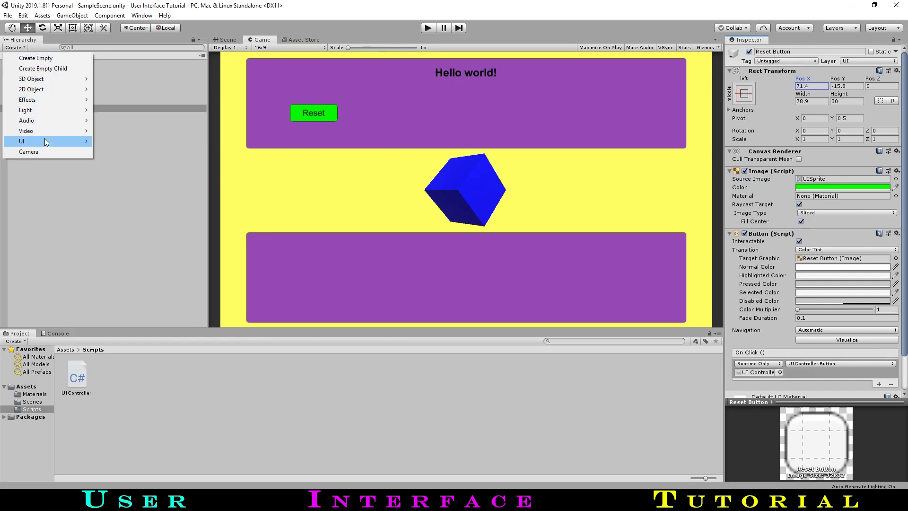
{"action": "mouse_move", "coordinate": [45, 138]}
{"action": "left_click", "coordinate": [127, 206]}
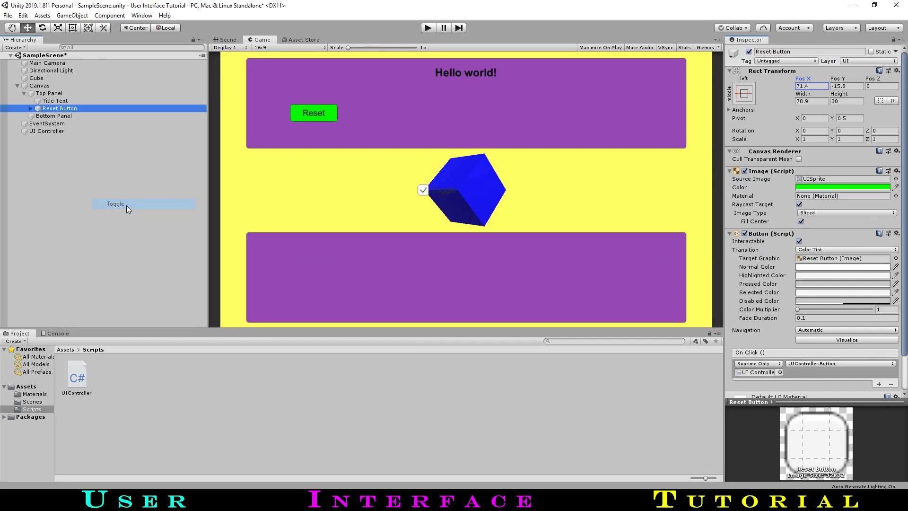
{"action": "left_click_drag", "start_coordinate": [841, 81], "coordinate": [492, 110]}
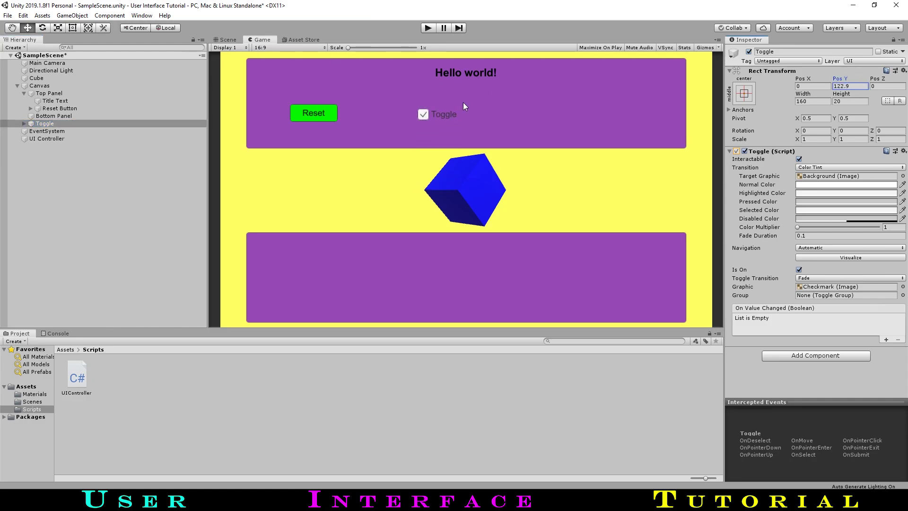
{"action": "left_click_drag", "start_coordinate": [813, 77], "coordinate": [356, 68]}
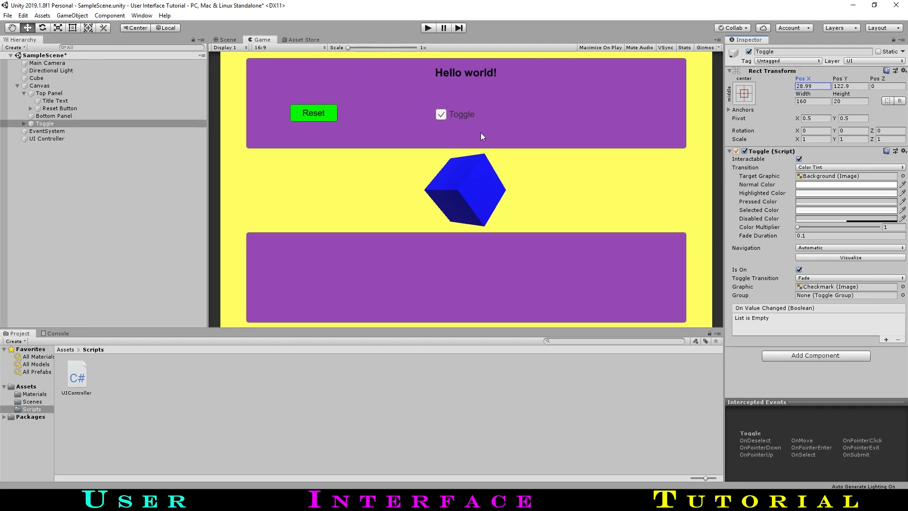
- Add a UI Slider beside the Toggle in the top panel at X 227.8, Y 121.12
{"action": "left_click", "coordinate": [15, 48]}
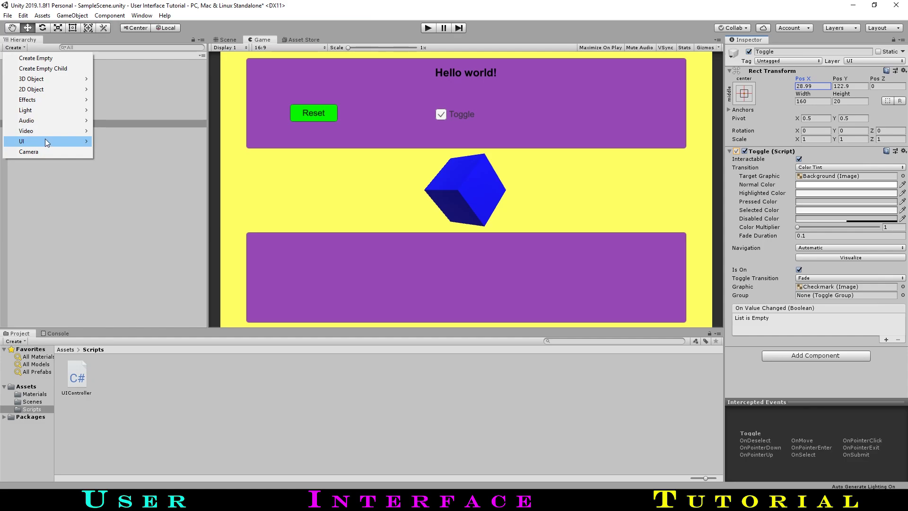
{"action": "mouse_move", "coordinate": [47, 142]}
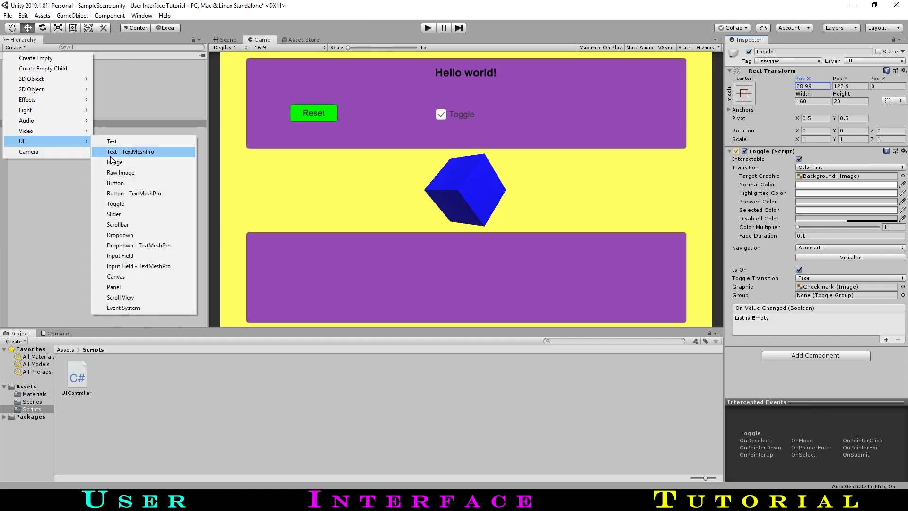
{"action": "left_click", "coordinate": [135, 216]}
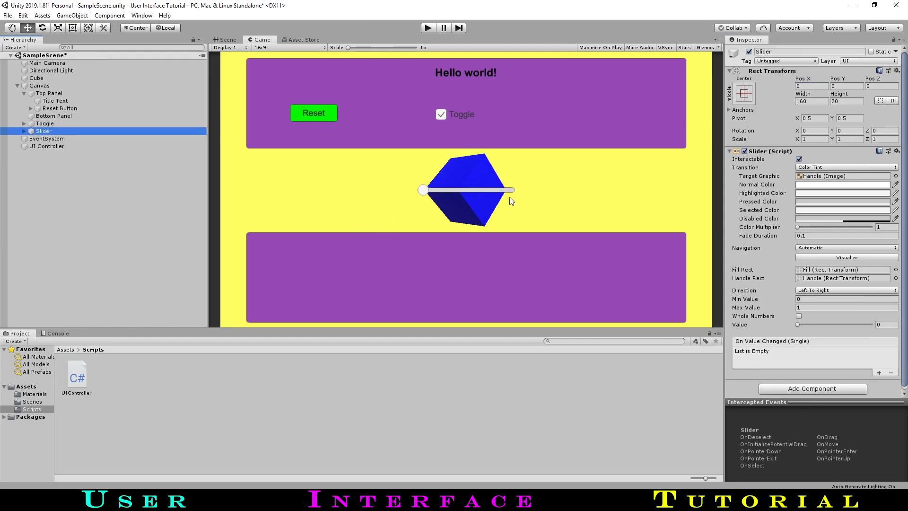
{"action": "left_click_drag", "start_coordinate": [837, 78], "coordinate": [92, 447]}
{"action": "left_click_drag", "start_coordinate": [821, 81], "coordinate": [634, 137]}
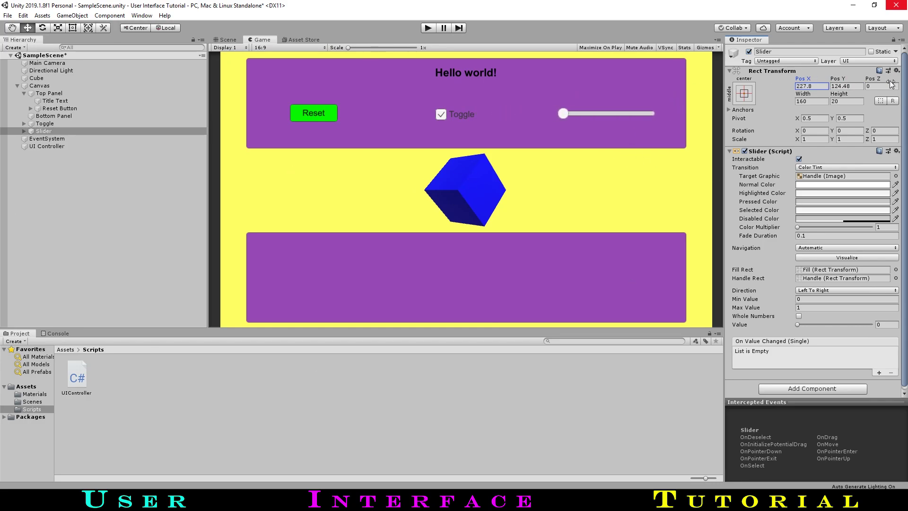
{"action": "left_click_drag", "start_coordinate": [836, 79], "coordinate": [788, 92]}
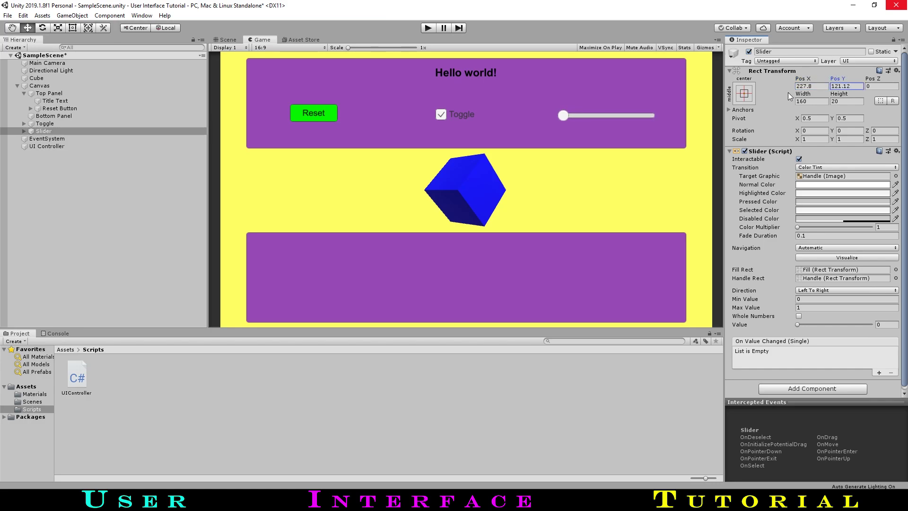
- Add a UI Scrollbar in the lower panel at X -244.68, Y -175.9
{"action": "left_click", "coordinate": [14, 48]}
{"action": "mouse_move", "coordinate": [47, 141]}
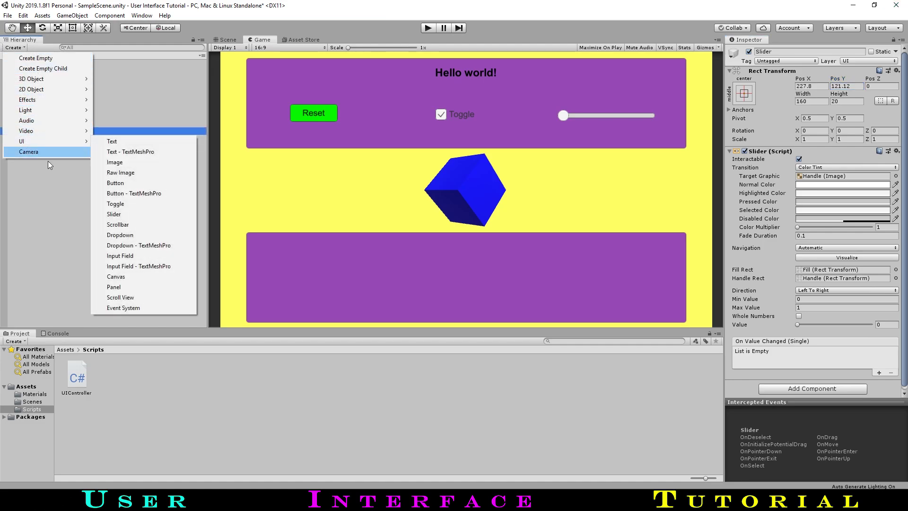
{"action": "left_click", "coordinate": [136, 225]}
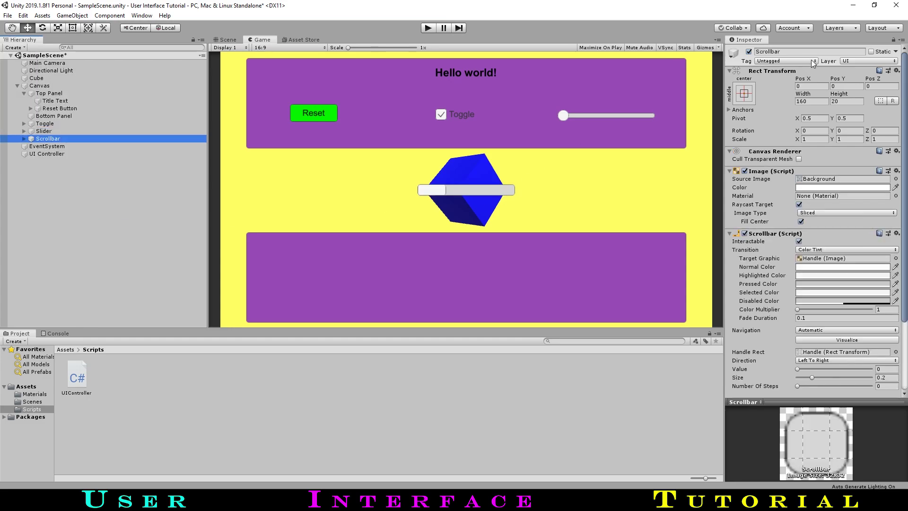
{"action": "left_click_drag", "start_coordinate": [837, 78], "coordinate": [757, 87]}
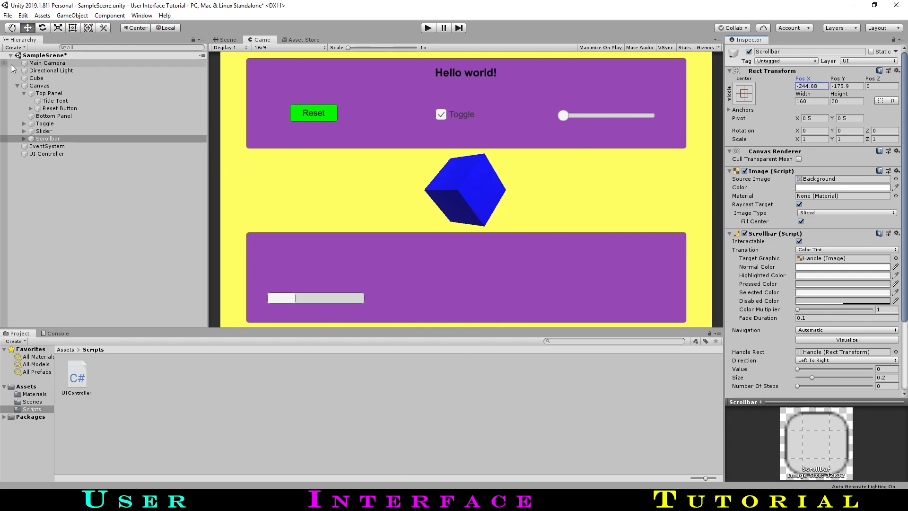
{"action": "left_click", "coordinate": [14, 47]}
- Add a UI Dropdown reading Option A in the bottom panel at Y -115.3
{"action": "mouse_move", "coordinate": [42, 142]}
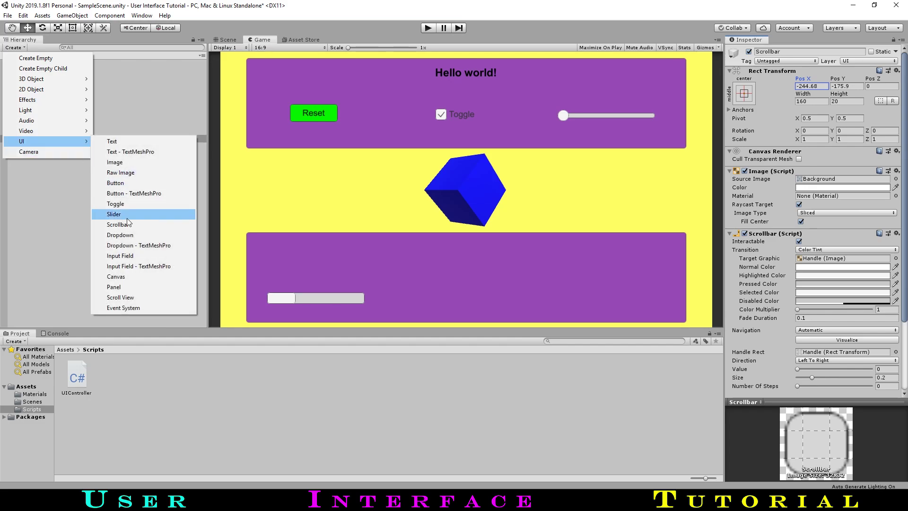
{"action": "left_click", "coordinate": [124, 235]}
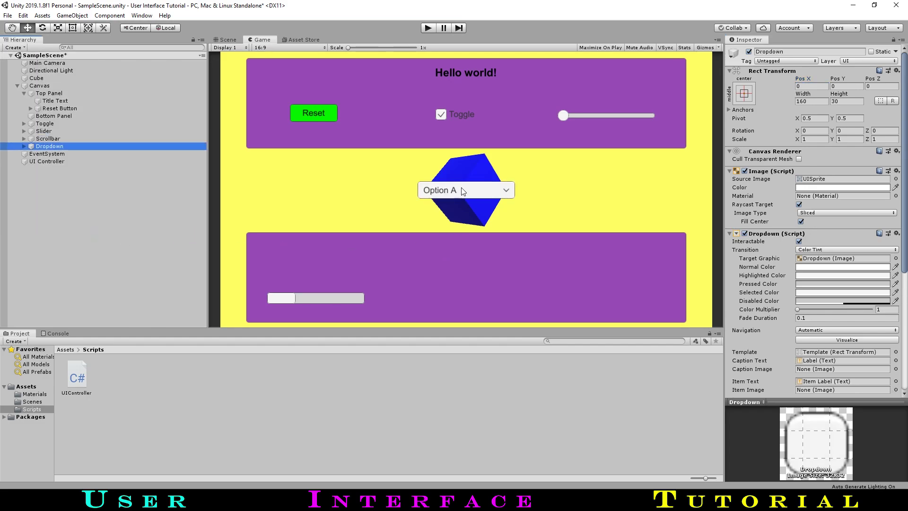
{"action": "left_click_drag", "start_coordinate": [844, 75], "coordinate": [674, 139]}
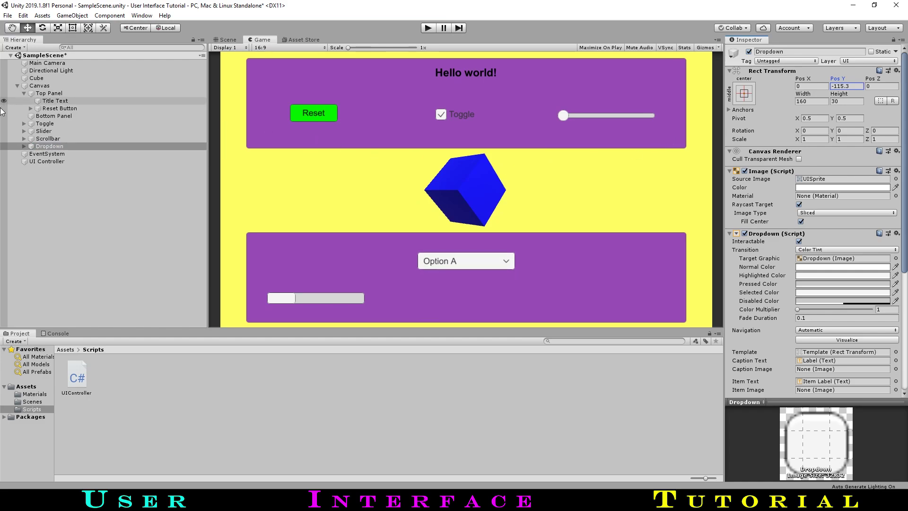
- Switch the dropdown's Template child on and off to preview its option list
{"action": "left_click", "coordinate": [24, 147]}
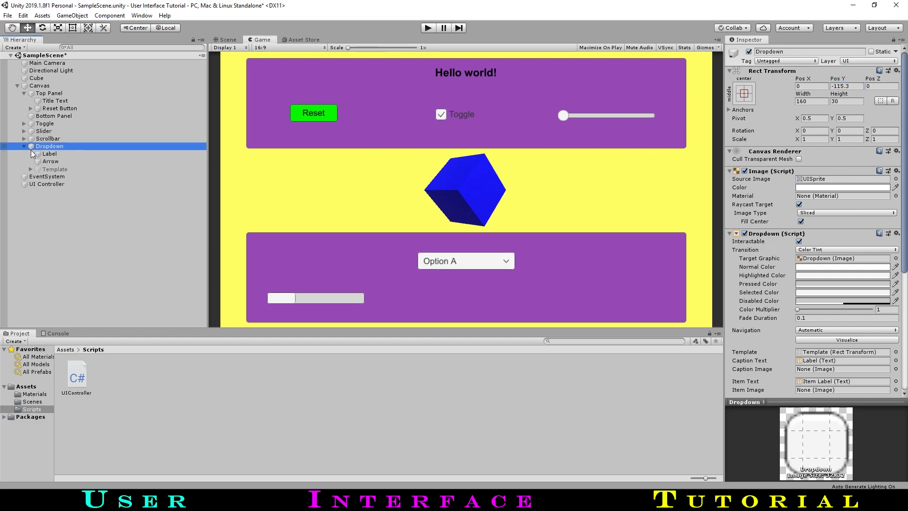
{"action": "left_click", "coordinate": [44, 172]}
{"action": "left_click", "coordinate": [749, 51]}
{"action": "left_click", "coordinate": [749, 52]}
{"action": "left_click", "coordinate": [748, 52]}
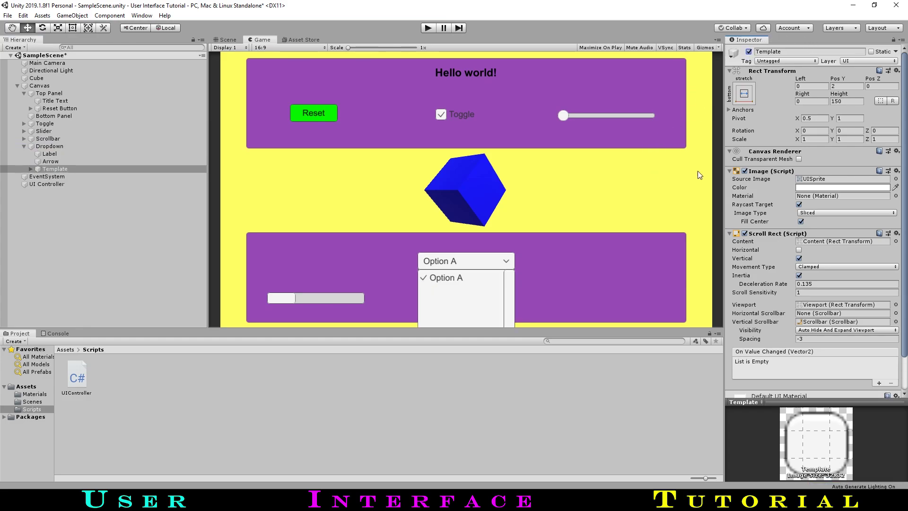
{"action": "left_click", "coordinate": [749, 52]}
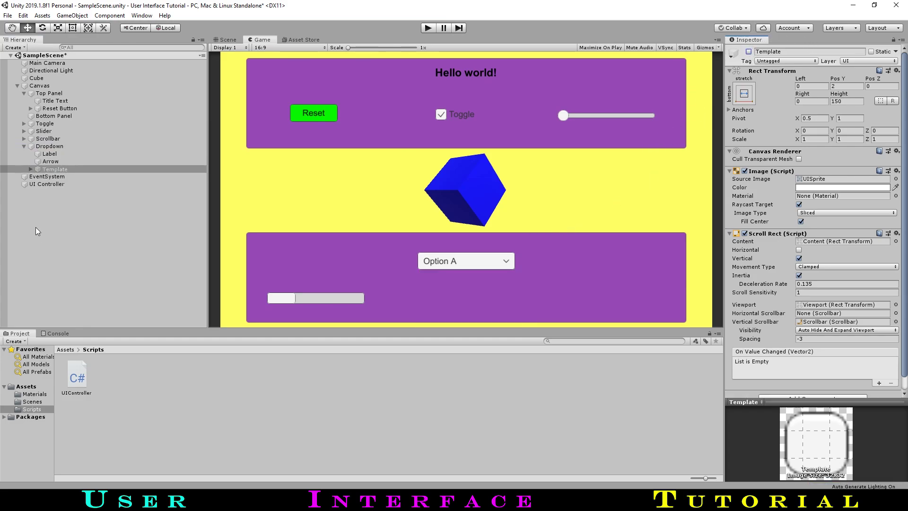
{"action": "left_click", "coordinate": [24, 147]}
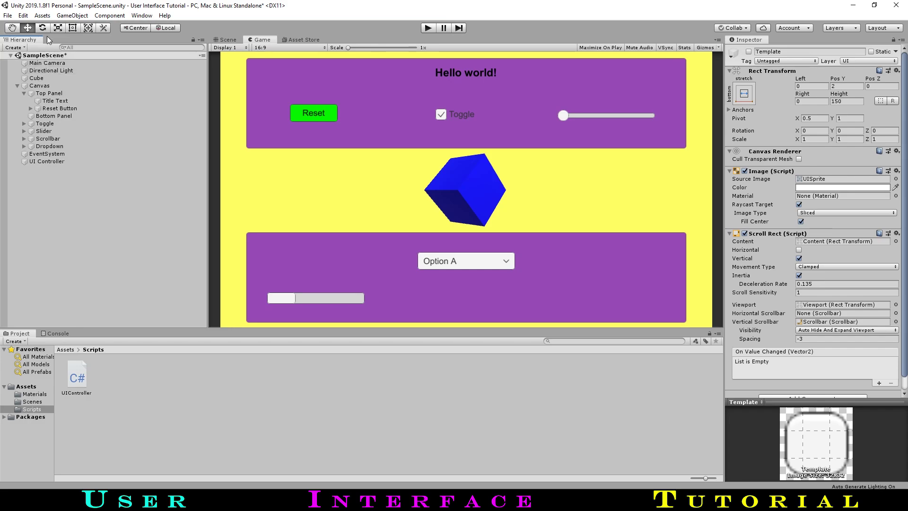
- Add an Enter text input field at the bottom panel's right end, X 256.64, Y -177.81
{"action": "left_click", "coordinate": [17, 48]}
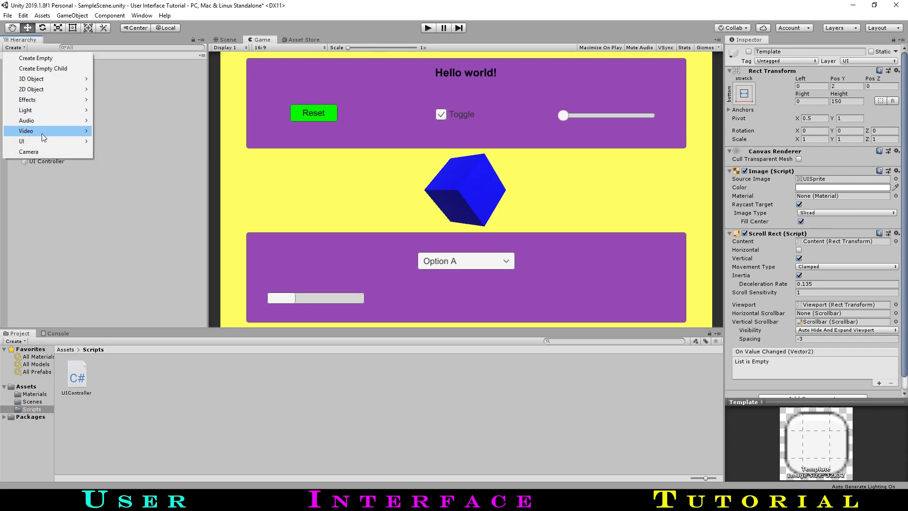
{"action": "mouse_move", "coordinate": [43, 141]}
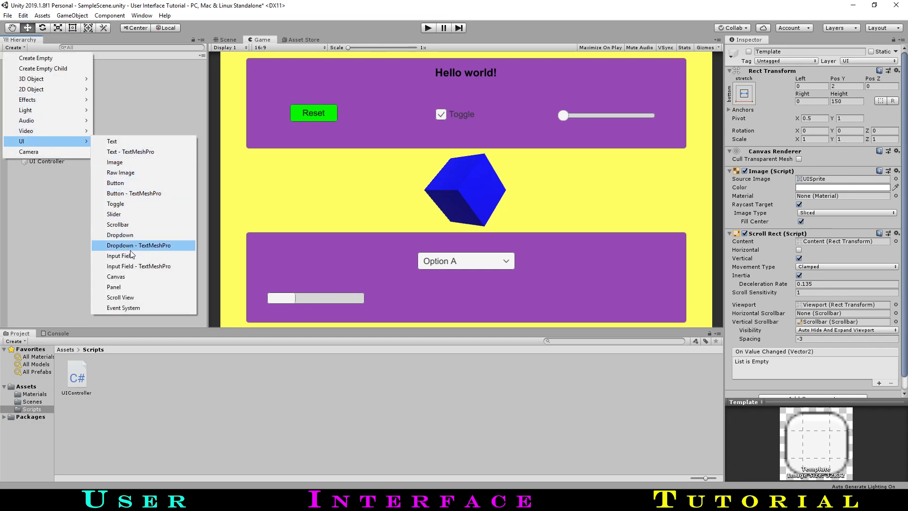
{"action": "left_click", "coordinate": [142, 254]}
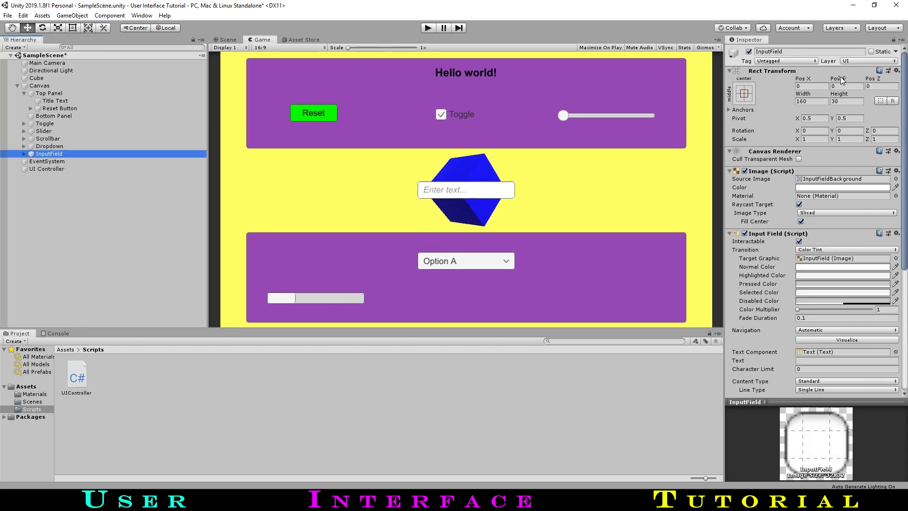
{"action": "left_click_drag", "start_coordinate": [837, 78], "coordinate": [355, 348]}
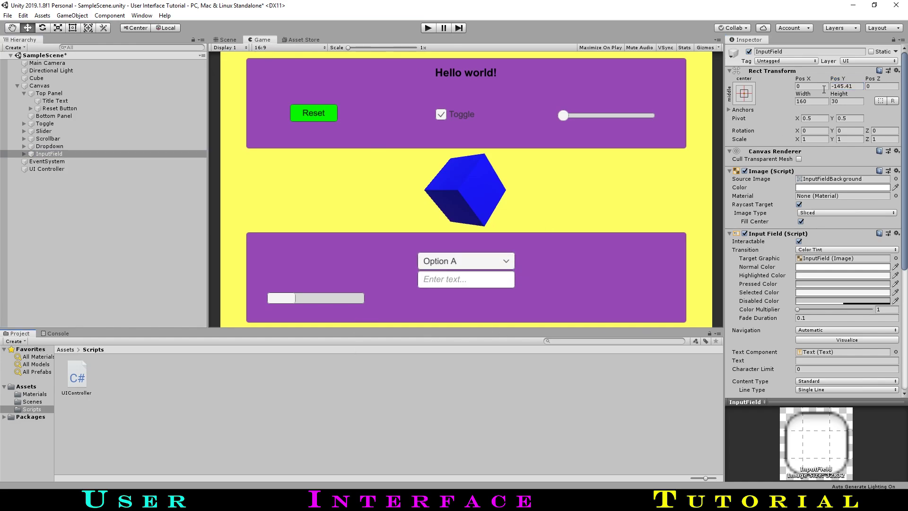
{"action": "left_click_drag", "start_coordinate": [803, 79], "coordinate": [263, 419]}
{"action": "left_click", "coordinate": [263, 419]}
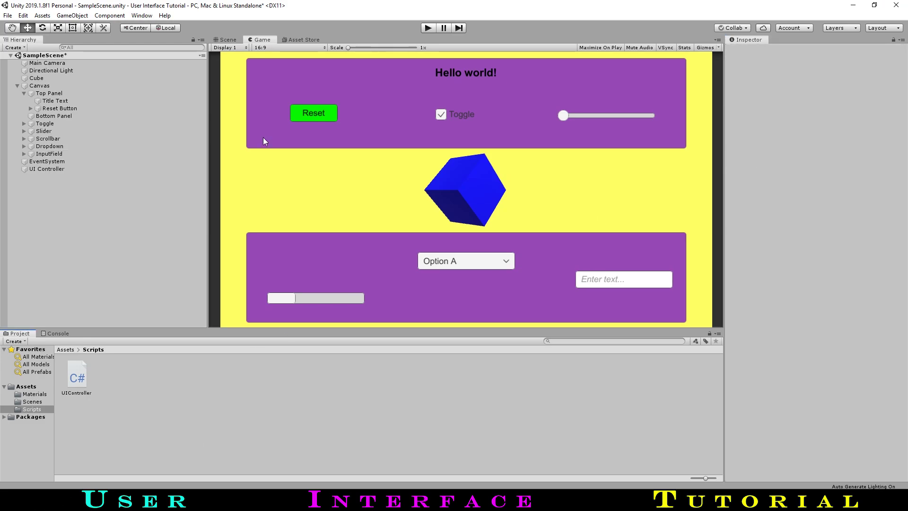
{"action": "left_click", "coordinate": [64, 154]}
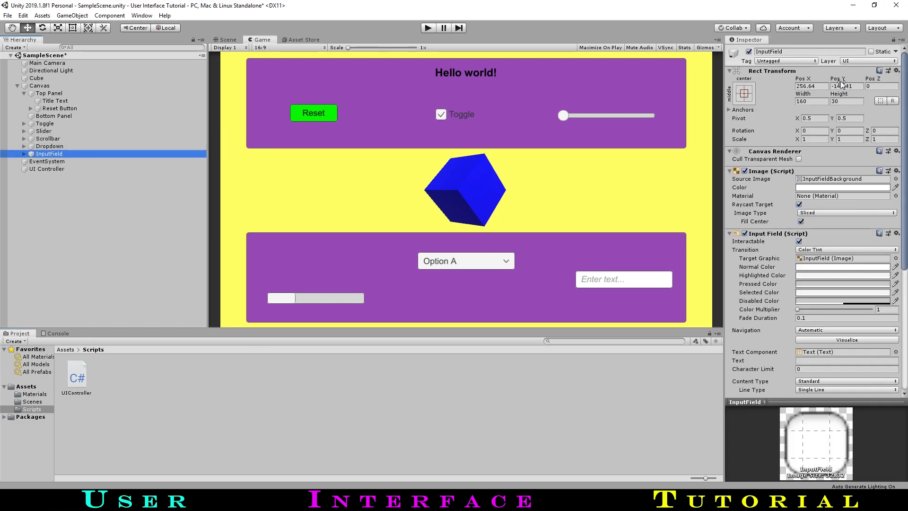
{"action": "left_click_drag", "start_coordinate": [842, 84], "coordinate": [641, 239]}
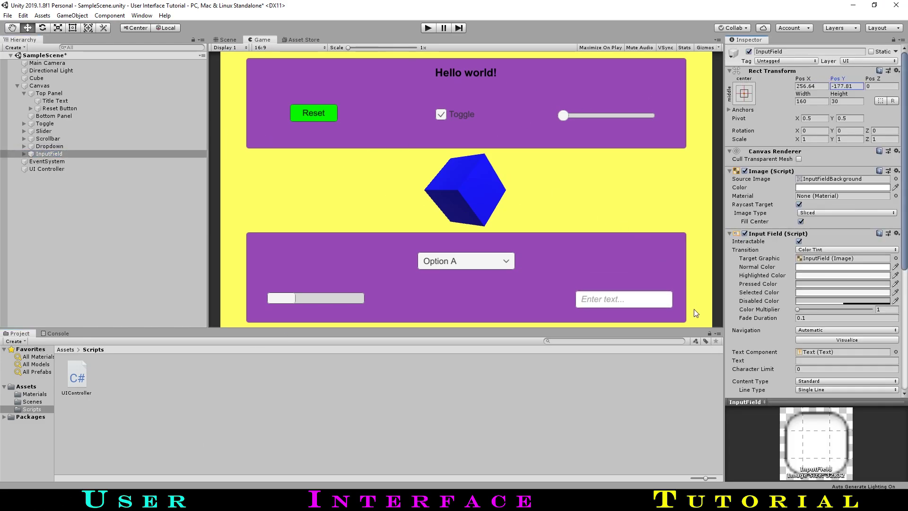
{"action": "left_click_drag", "start_coordinate": [815, 79], "coordinate": [808, 78]}
{"action": "scroll", "coordinate": [852, 182], "scroll_direction": "down", "scroll_amount": 6}
{"action": "scroll", "coordinate": [854, 186], "scroll_direction": "down", "scroll_amount": 1}
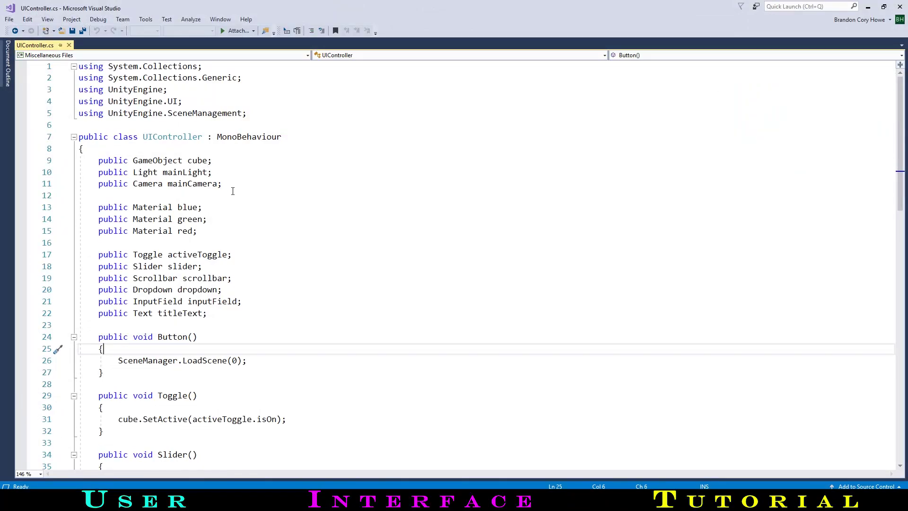
- Review UIController.cs: the cube, light, camera and blue material fields and the UnityEngine.UI using line
{"action": "left_click_drag", "start_coordinate": [217, 184], "coordinate": [79, 161]}
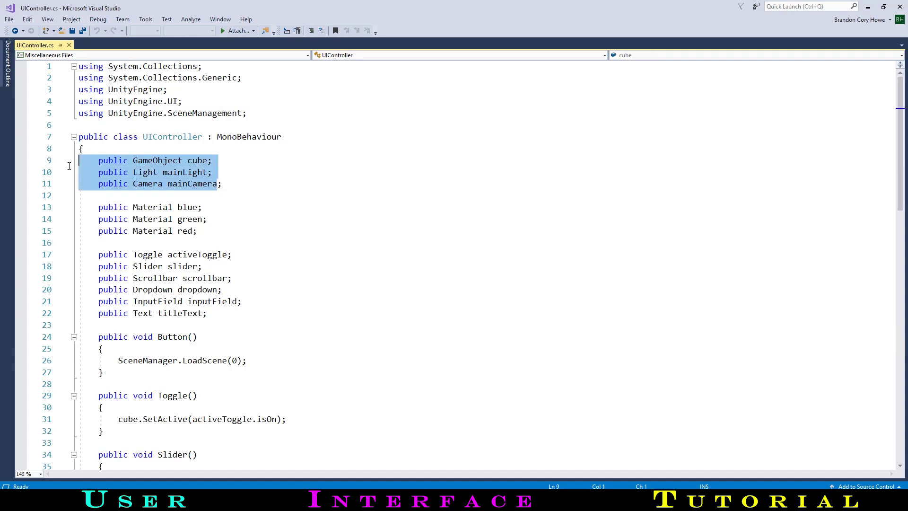
{"action": "left_click", "coordinate": [264, 206]}
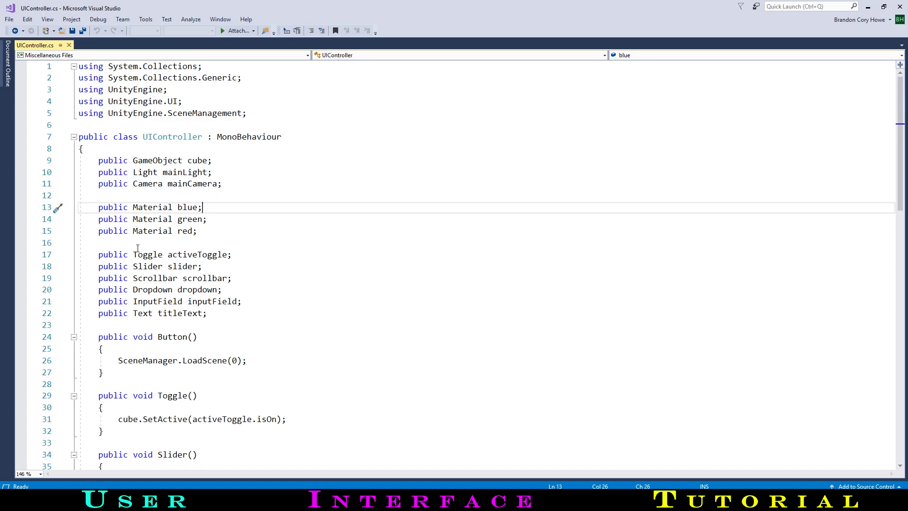
{"action": "left_click_drag", "start_coordinate": [183, 101], "coordinate": [69, 106]}
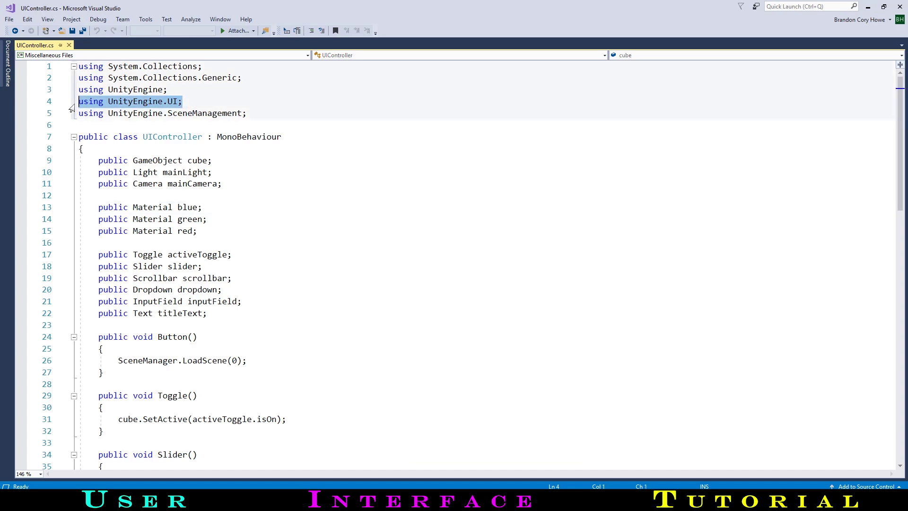
{"action": "left_click", "coordinate": [353, 101]}
{"action": "scroll", "coordinate": [352, 103], "scroll_direction": "down", "scroll_amount": 4}
{"action": "scroll", "coordinate": [352, 104], "scroll_direction": "down", "scroll_amount": 4}
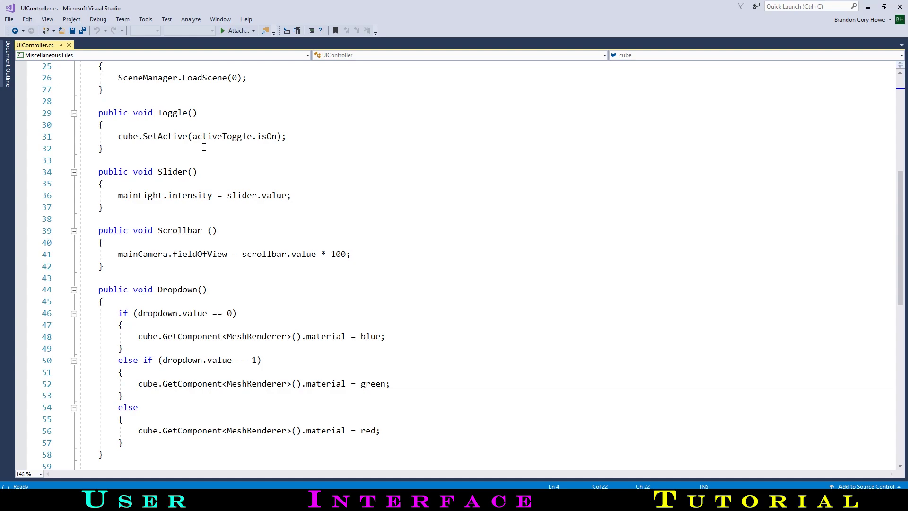
- Highlight the Scrollbar and Dropdown methods in UIController.cs without editing them
{"action": "scroll", "coordinate": [204, 147], "scroll_direction": "down", "scroll_amount": 1}
{"action": "scroll", "coordinate": [204, 147], "scroll_direction": "up", "scroll_amount": 1}
{"action": "left_click_drag", "start_coordinate": [173, 276], "coordinate": [76, 231]}
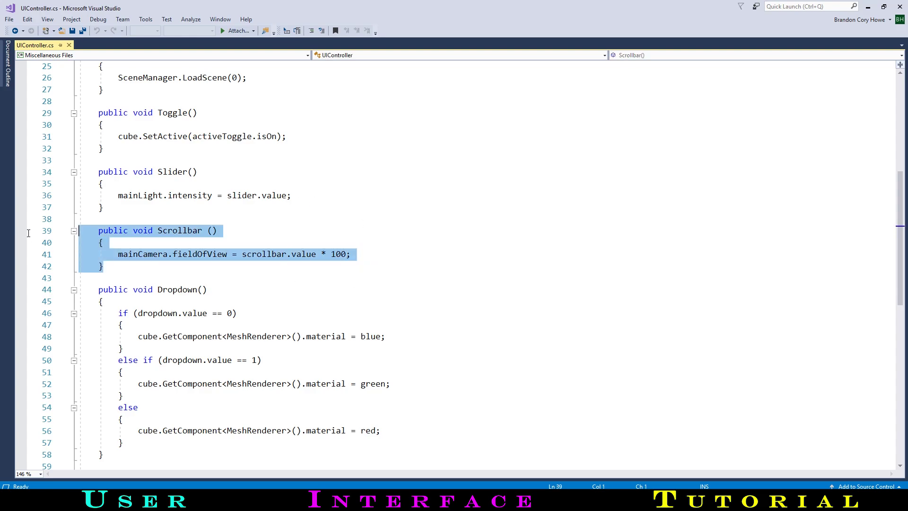
{"action": "left_click", "coordinate": [304, 266]}
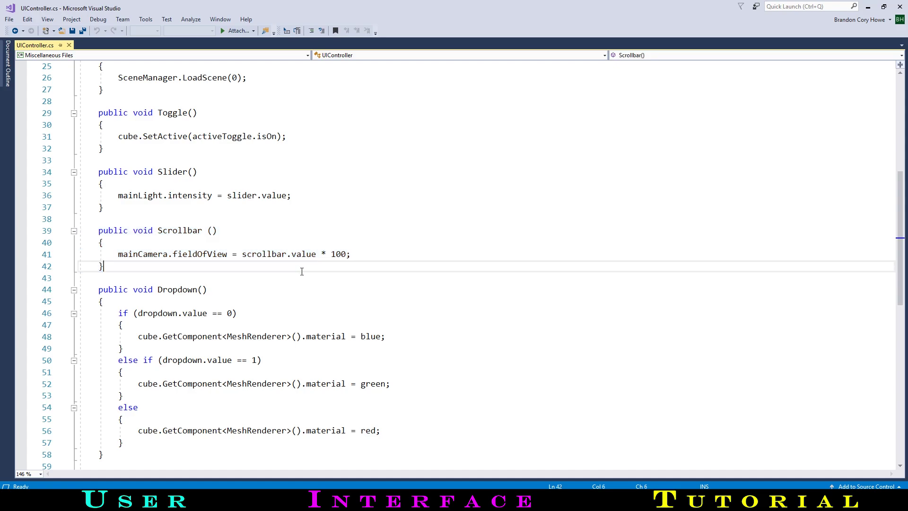
{"action": "scroll", "coordinate": [302, 270], "scroll_direction": "down", "scroll_amount": 2}
{"action": "left_click_drag", "start_coordinate": [170, 381], "coordinate": [118, 255]}
{"action": "left_click", "coordinate": [80, 207], "text": "shift"}
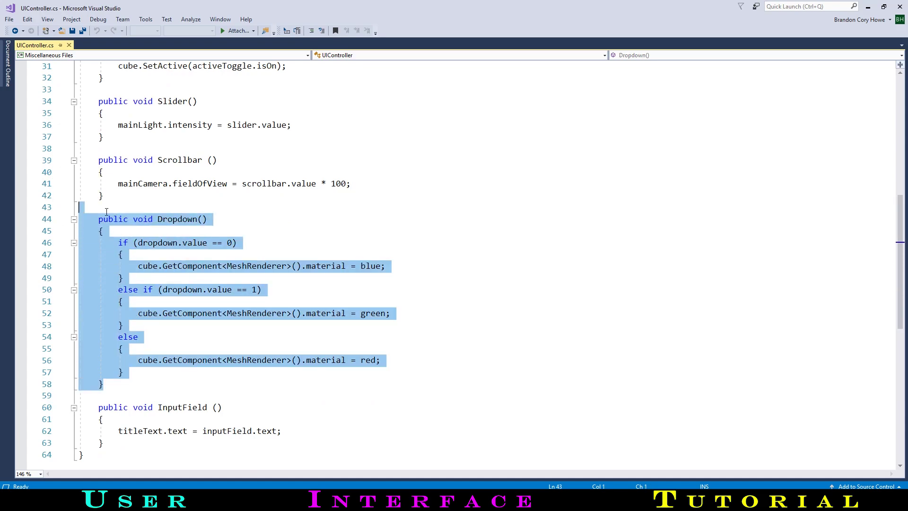
{"action": "scroll", "coordinate": [397, 278], "scroll_direction": "down", "scroll_amount": 2}
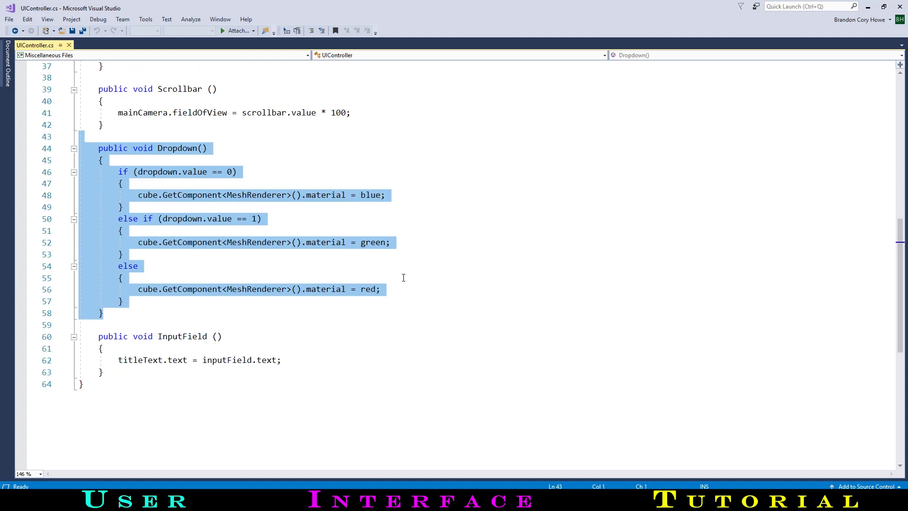
{"action": "left_click", "coordinate": [410, 227]}
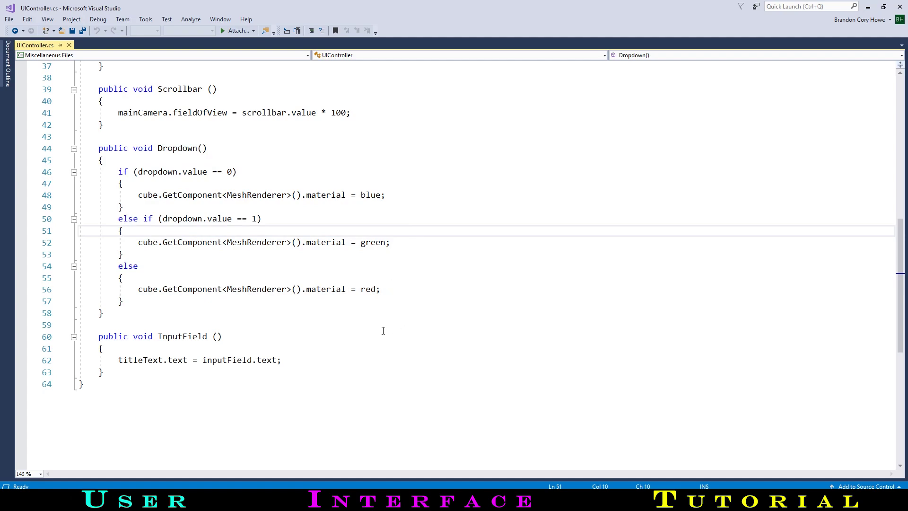
- Highlight the InputField method, then return to the Unity editor
{"action": "left_click_drag", "start_coordinate": [104, 373], "coordinate": [89, 337]}
{"action": "left_click", "coordinate": [220, 349]}
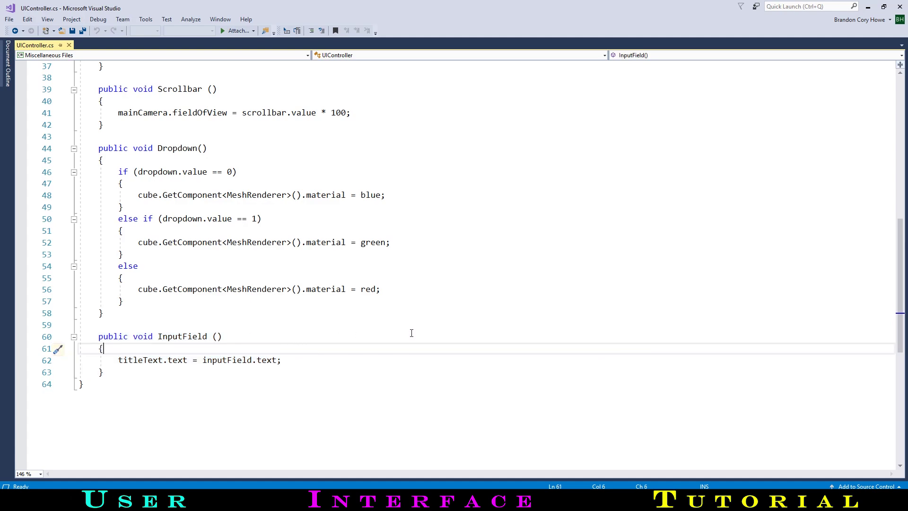
{"action": "scroll", "coordinate": [418, 337], "scroll_direction": "up", "scroll_amount": 12}
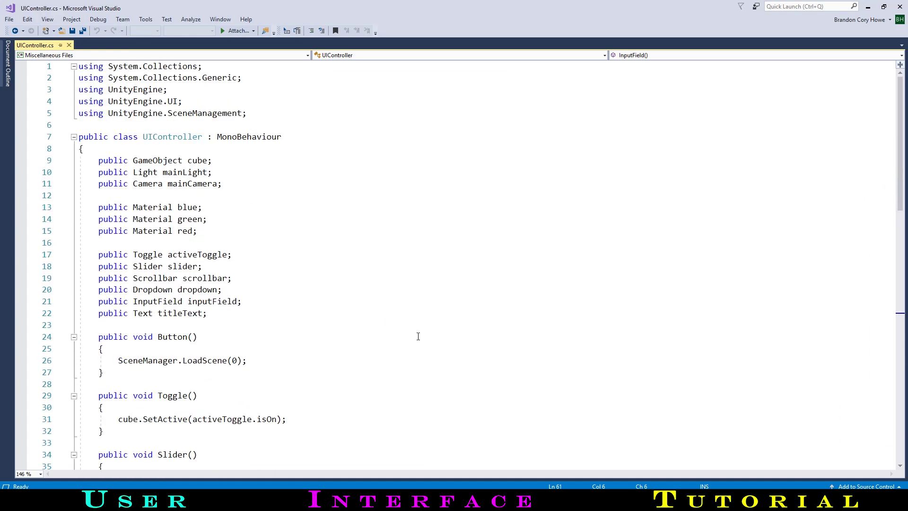
{"action": "scroll", "coordinate": [418, 337], "scroll_direction": "down", "scroll_amount": 9}
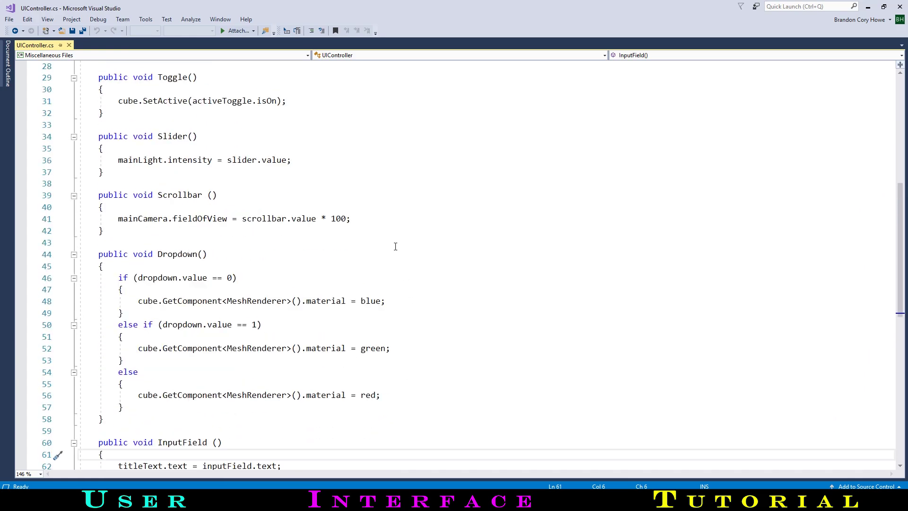
{"action": "scroll", "coordinate": [396, 246], "scroll_direction": "down", "scroll_amount": 1}
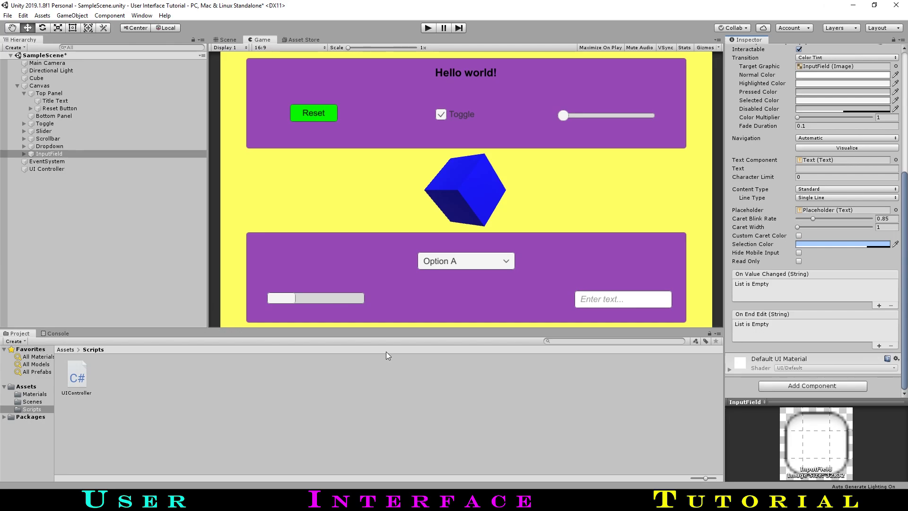
{"action": "left_click", "coordinate": [59, 168]}
- Assign the Directional Light to the UI Controller's Main Light reference
{"action": "left_click", "coordinate": [335, 393]}
{"action": "left_click", "coordinate": [47, 169]}
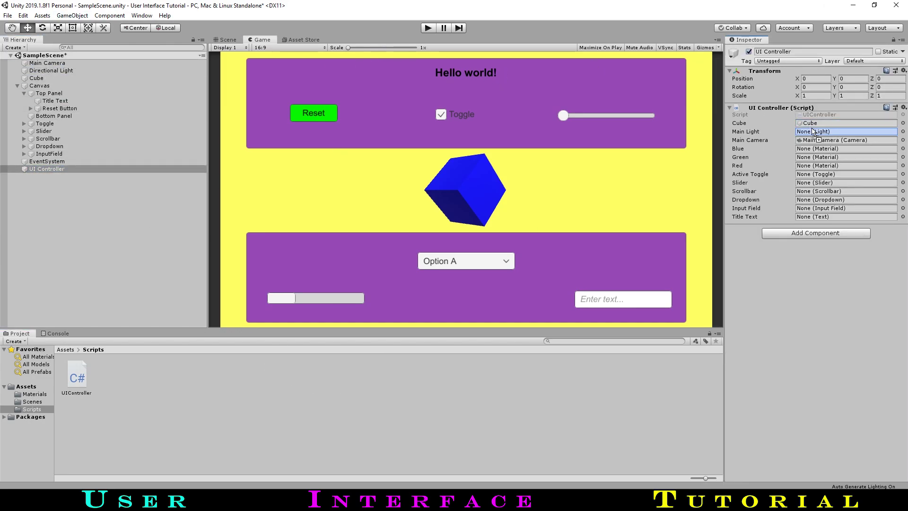
{"action": "left_click_drag", "start_coordinate": [812, 131], "coordinate": [813, 131]}
{"action": "left_click", "coordinate": [35, 394]}
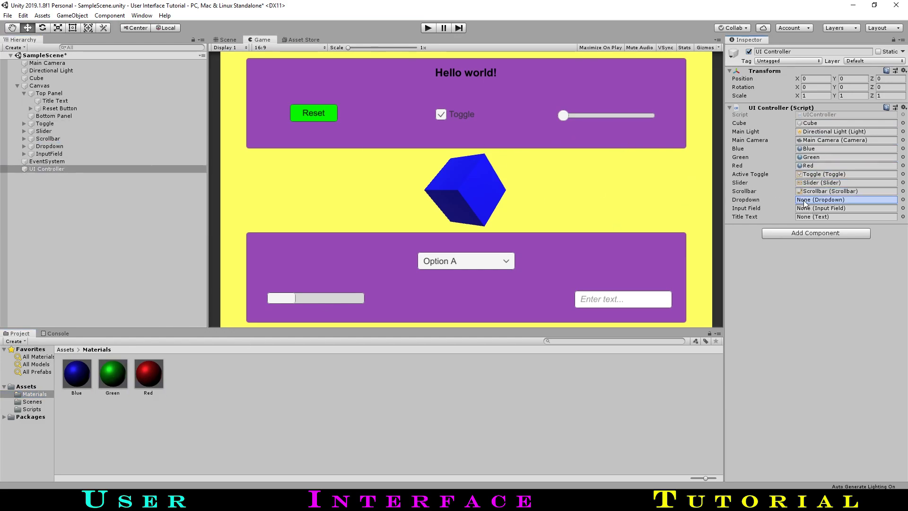
- Parent Toggle and Slider to the Top Panel and the other controls to the Bottom Panel
{"action": "left_click", "coordinate": [49, 132]}
{"action": "left_click", "coordinate": [45, 123], "text": "shift"}
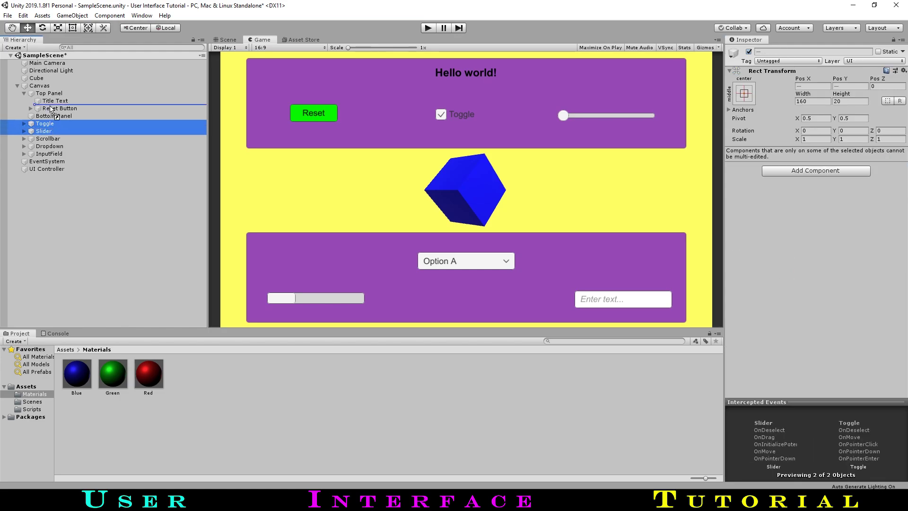
{"action": "left_click", "coordinate": [49, 154]}
{"action": "left_click", "coordinate": [48, 139], "text": "shift"}
{"action": "mouse_move", "coordinate": [45, 123]}
{"action": "left_mouse_down"}
{"action": "mouse_move", "coordinate": [49, 93]}
{"action": "mouse_move", "coordinate": [54, 132]}
{"action": "left_mouse_up"}
- Add an On Value Changed event to the Toggle for the UIController
{"action": "left_click", "coordinate": [51, 116]}
{"action": "left_click", "coordinate": [878, 326]}
{"action": "left_click", "coordinate": [51, 123]}
{"action": "key", "text": "Down"}
{"action": "key", "text": "Down"}
{"action": "key", "text": "Down"}
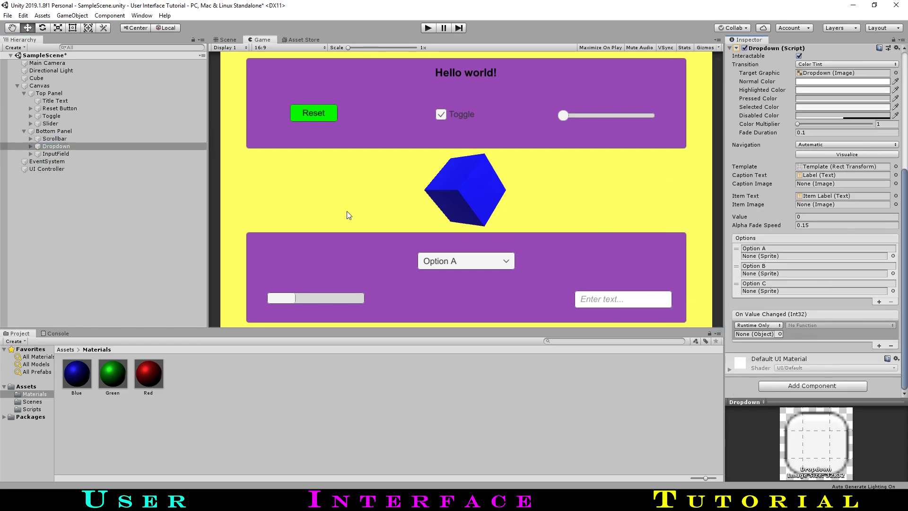
- Point the dropdown's event at UIController.Dropdown and rename Option A to Blue
{"action": "left_click", "coordinate": [840, 325]}
{"action": "left_click", "coordinate": [709, 189]}
{"action": "left_click", "coordinate": [801, 249]}
{"action": "left_click", "coordinate": [56, 154]}
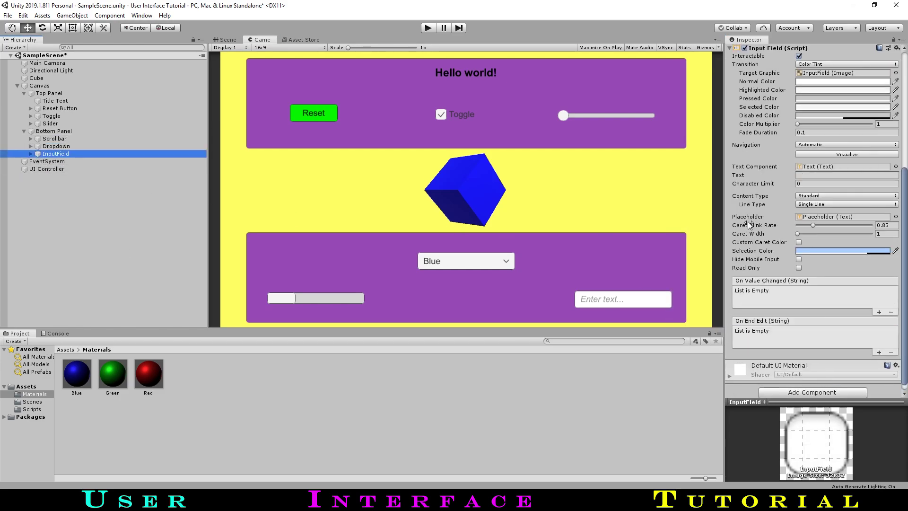
- Duplicate the Title Text into a label above the slider
{"action": "left_click", "coordinate": [55, 101]}
{"action": "key", "text": "ctrl+d"}
{"action": "left_click_drag", "start_coordinate": [840, 78], "coordinate": [793, 94]}
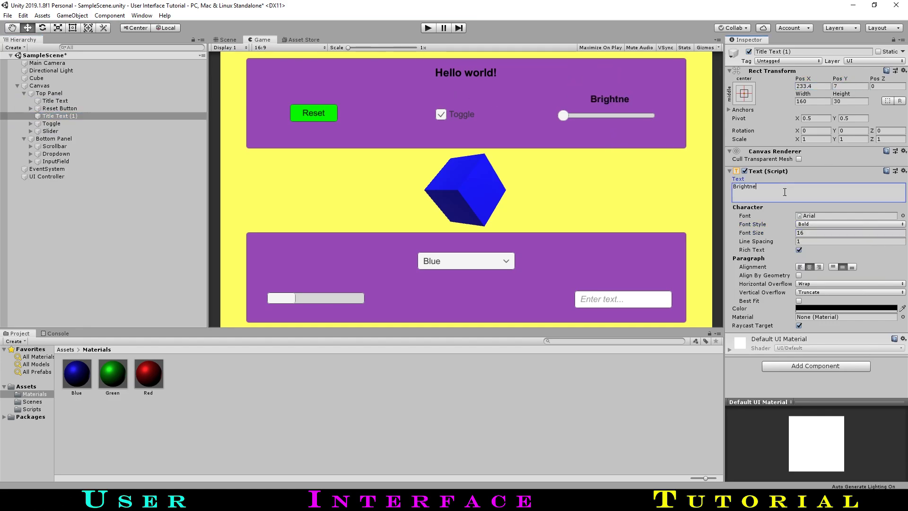
{"action": "type", "text": "ss"}
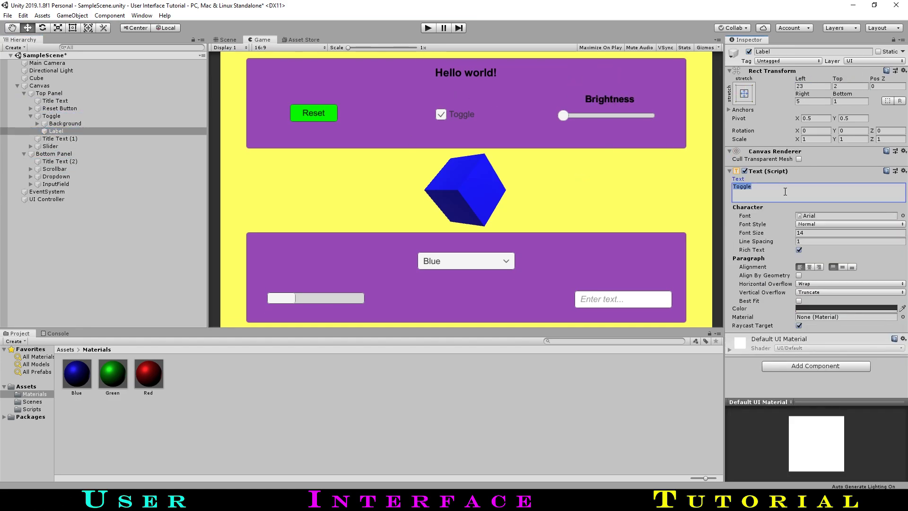
- Place duplicated labels across the bottom panel: left side, above the dropdown, and right side
{"action": "left_click", "coordinate": [60, 161]}
{"action": "left_click_drag", "start_coordinate": [801, 79], "coordinate": [360, 138]}
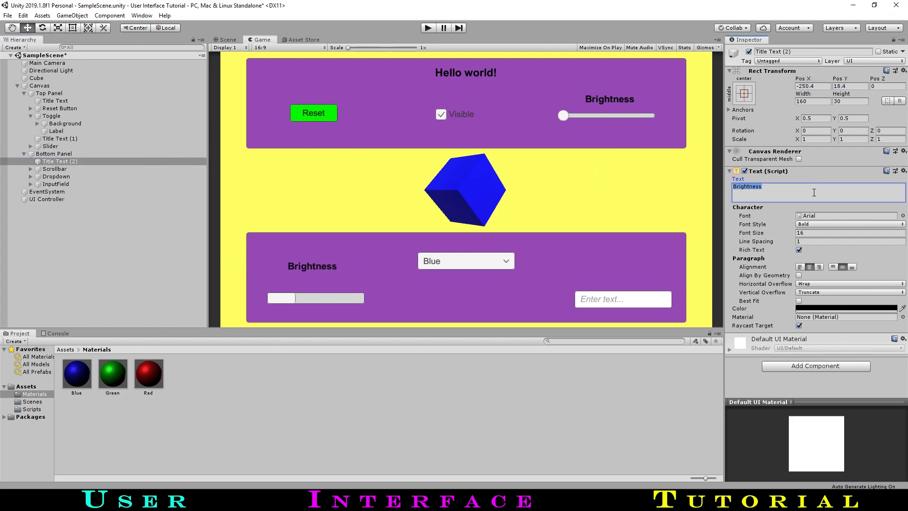
{"action": "key", "text": "ctrl+d"}
{"action": "left_click_drag", "start_coordinate": [839, 79], "coordinate": [890, 103]}
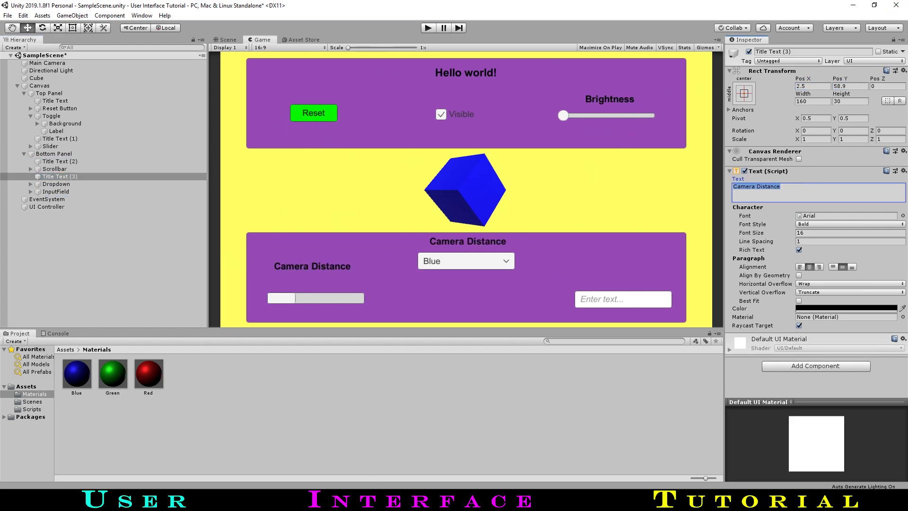
{"action": "key", "text": "ctrl+d"}
{"action": "left_click_drag", "start_coordinate": [802, 79], "coordinate": [508, 133]}
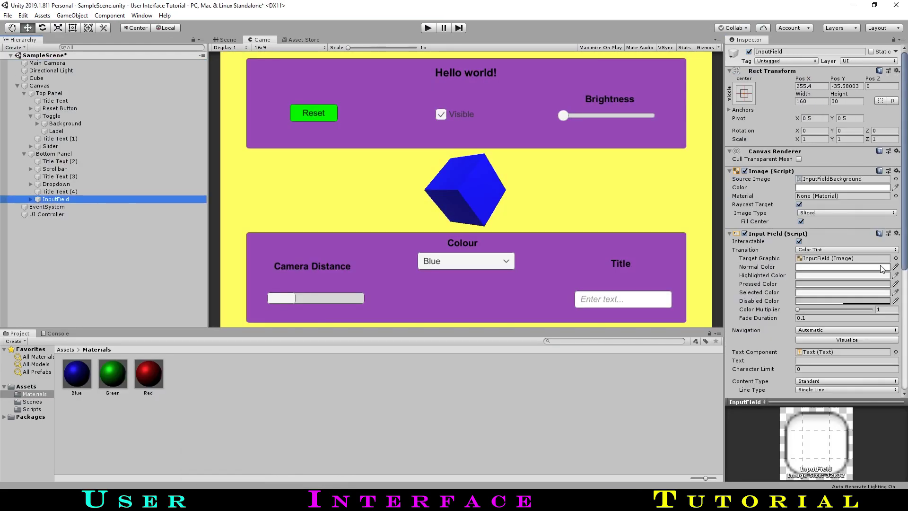
{"action": "scroll", "coordinate": [851, 213], "scroll_direction": "down", "scroll_amount": 5}
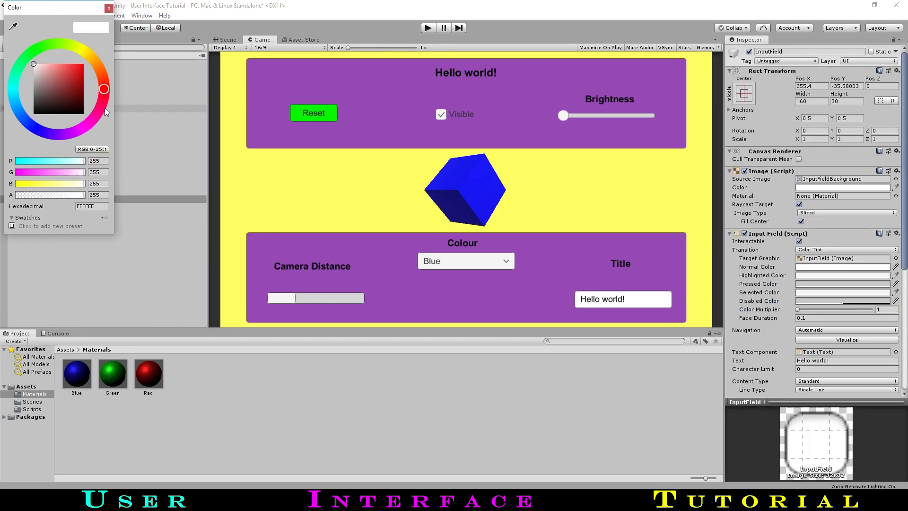
- Colour the input field, dropdown, scrollbar and toggle checkmark green, with a black slider track
{"action": "left_click", "coordinate": [56, 184]}
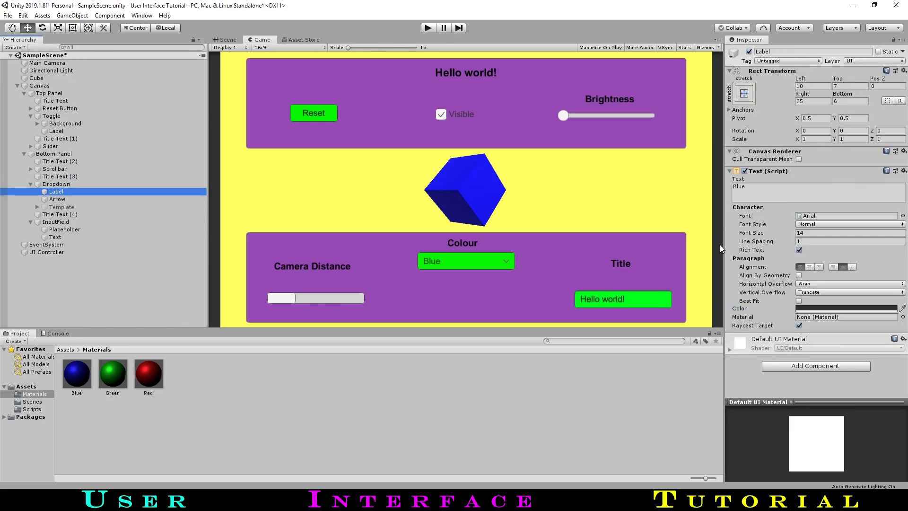
{"action": "left_click", "coordinate": [61, 207]}
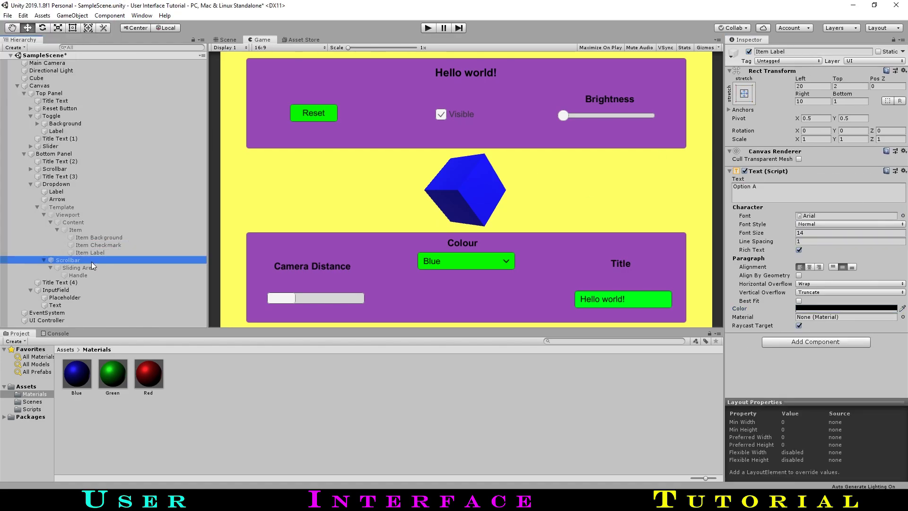
{"action": "left_click", "coordinate": [75, 229]}
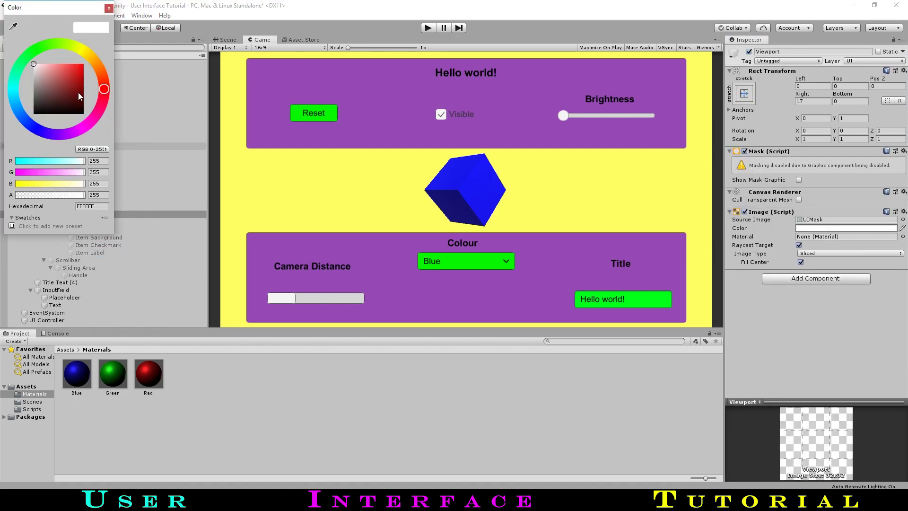
{"action": "left_click", "coordinate": [78, 266]}
{"action": "left_click", "coordinate": [78, 261]}
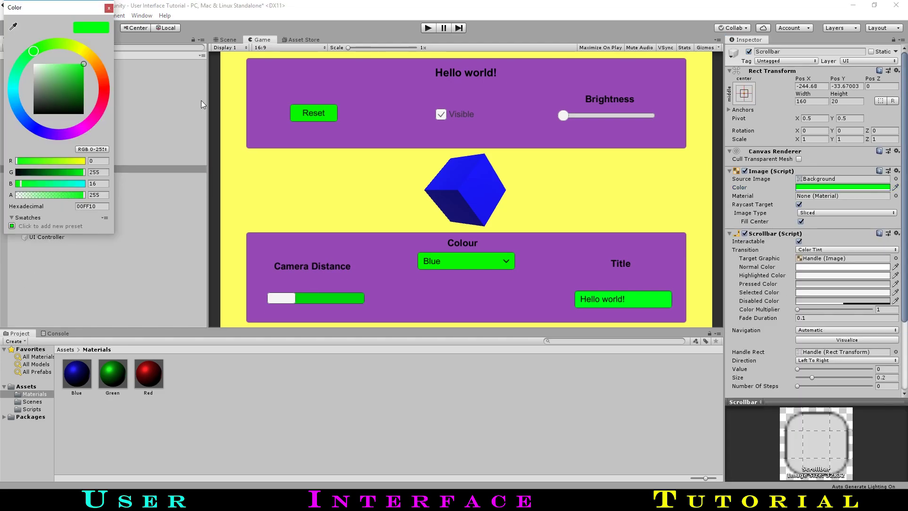
{"action": "left_click", "coordinate": [108, 9]}
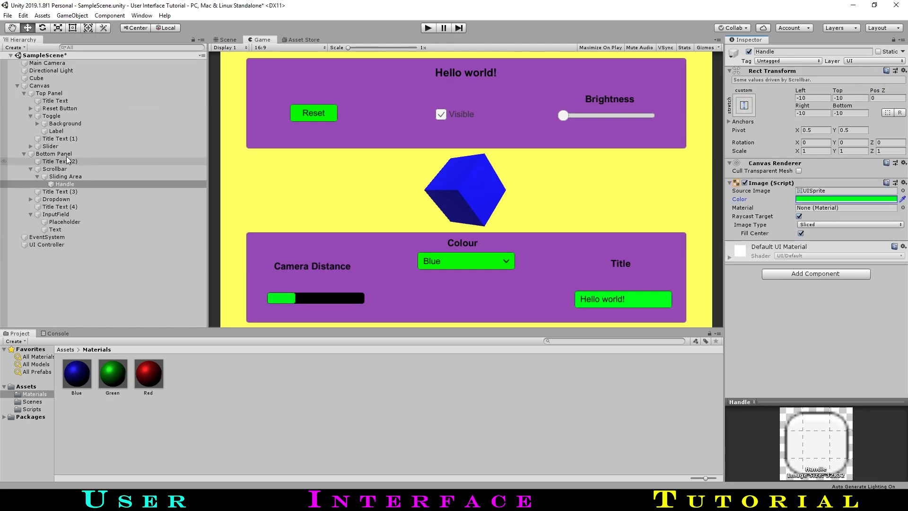
{"action": "left_click", "coordinate": [34, 149]}
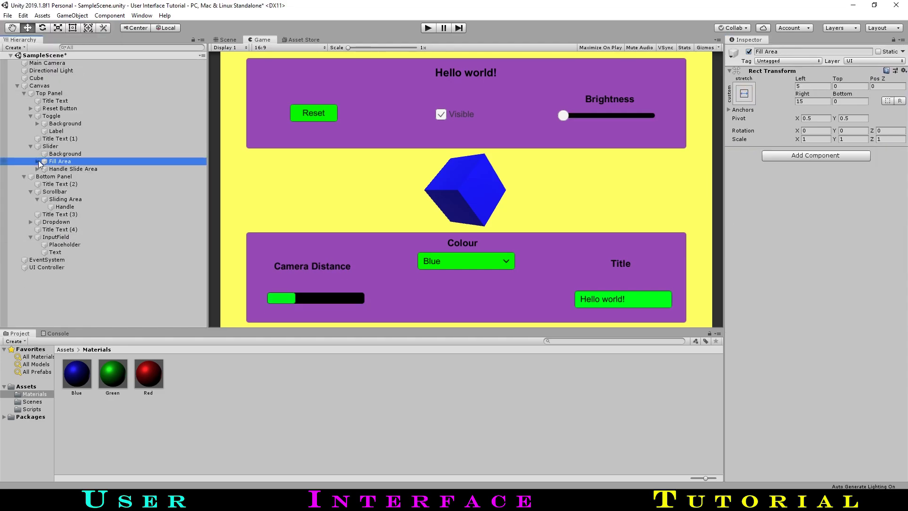
{"action": "left_click", "coordinate": [30, 146]}
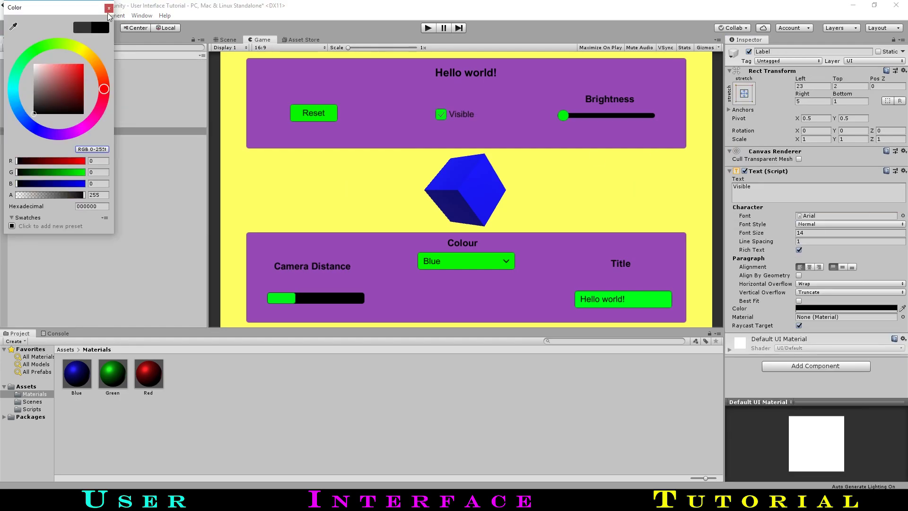
{"action": "left_click", "coordinate": [108, 10]}
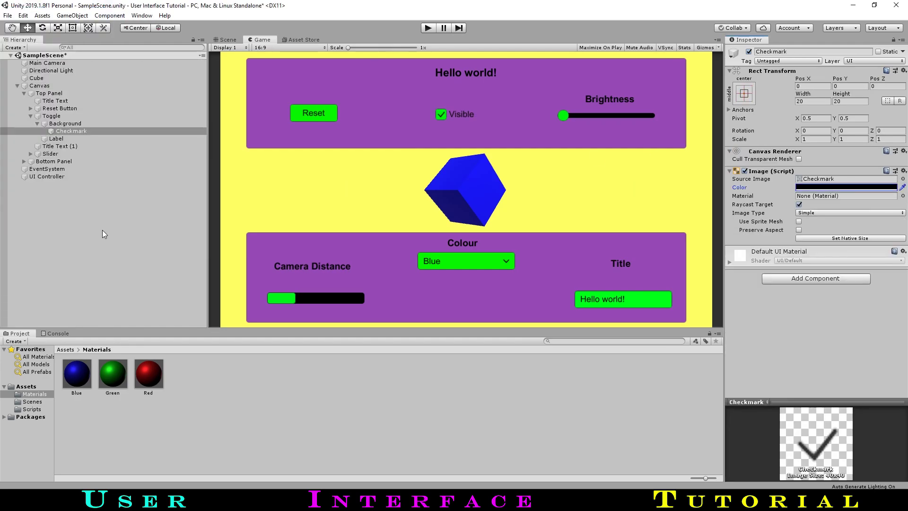
{"action": "left_click", "coordinate": [126, 210]}
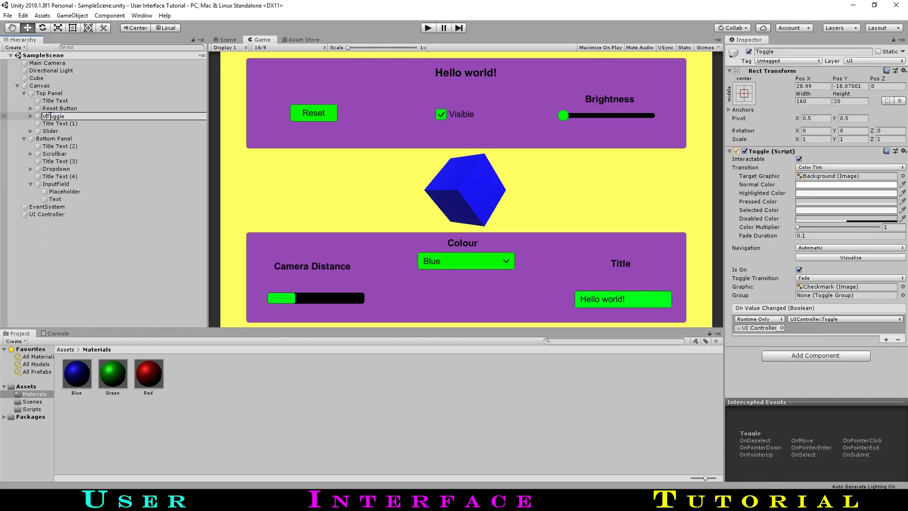
- Rename the objects descriptively, e.g. Camera Distance Scrollbar, Colour Dropdown and TitleInputField
{"action": "left_click", "coordinate": [68, 124]}
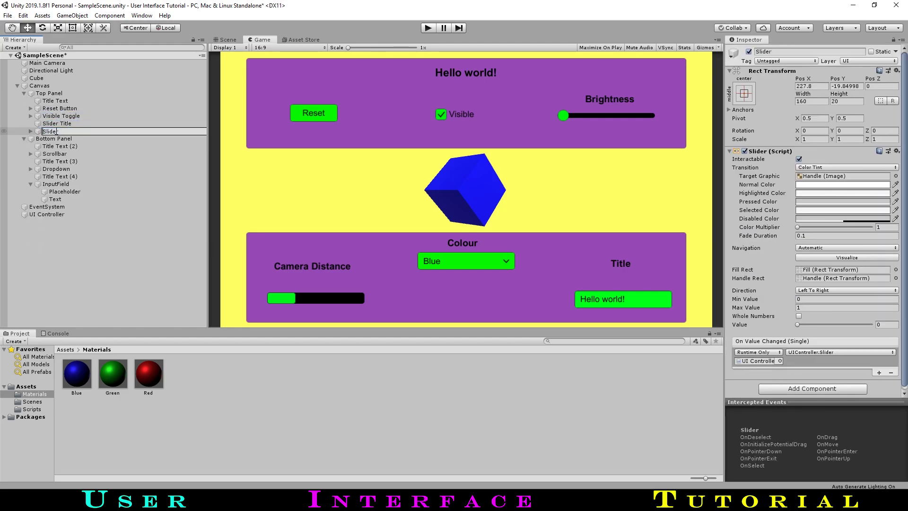
{"action": "left_click", "coordinate": [68, 146]}
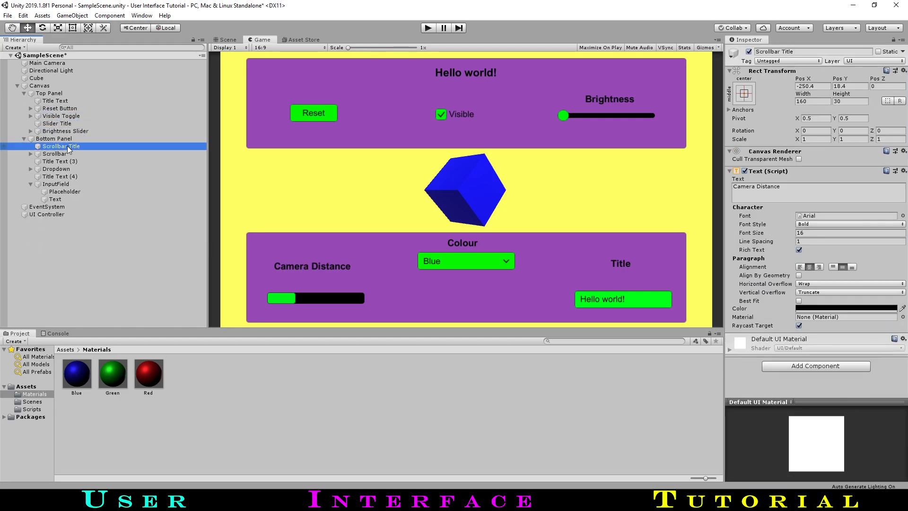
{"action": "left_click", "coordinate": [68, 154]}
{"action": "key", "text": "F2"}
{"action": "key", "text": "Home"}
{"action": "type", "text": "Ca"}
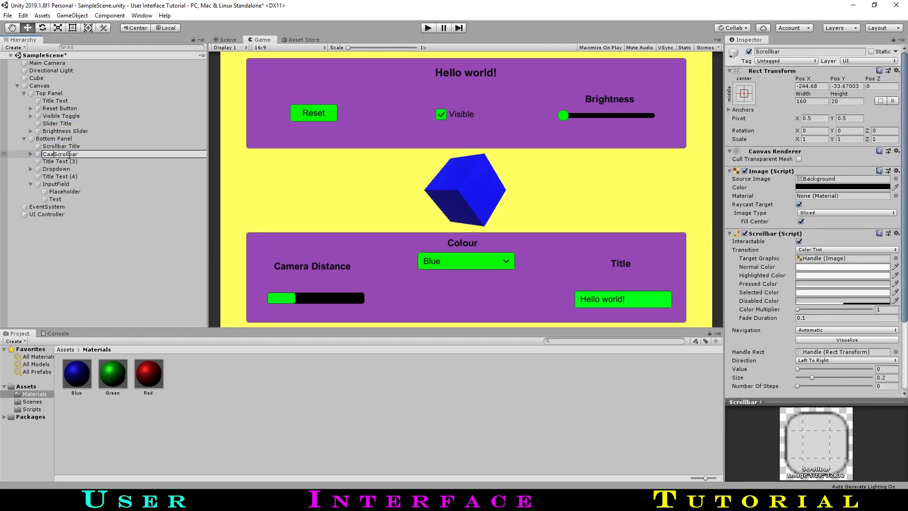
{"action": "type", "text": "mera Distance"}
{"action": "left_click", "coordinate": [75, 161]}
{"action": "type", "text": "Dropdown"}
{"action": "type", "text": "Title"}
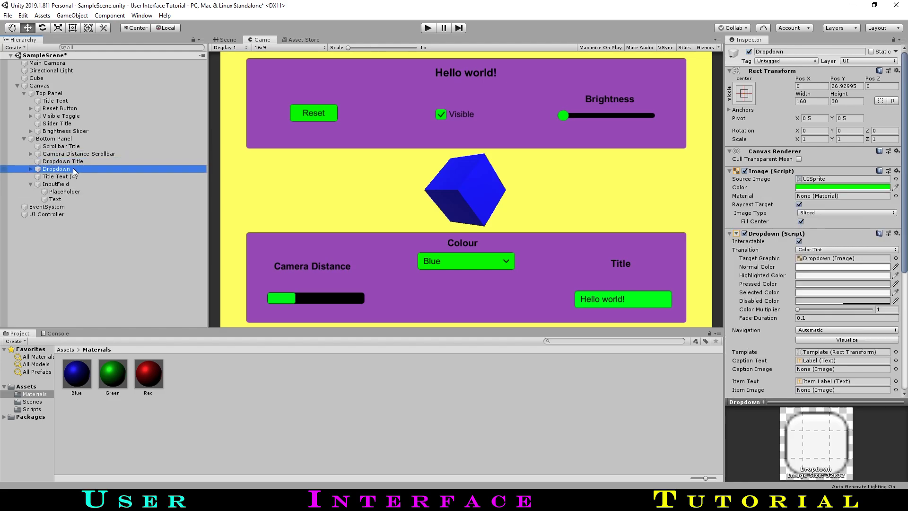
{"action": "left_click", "coordinate": [72, 177]}
{"action": "type", "text": "InputField Title"}
{"action": "left_click", "coordinate": [52, 184]}
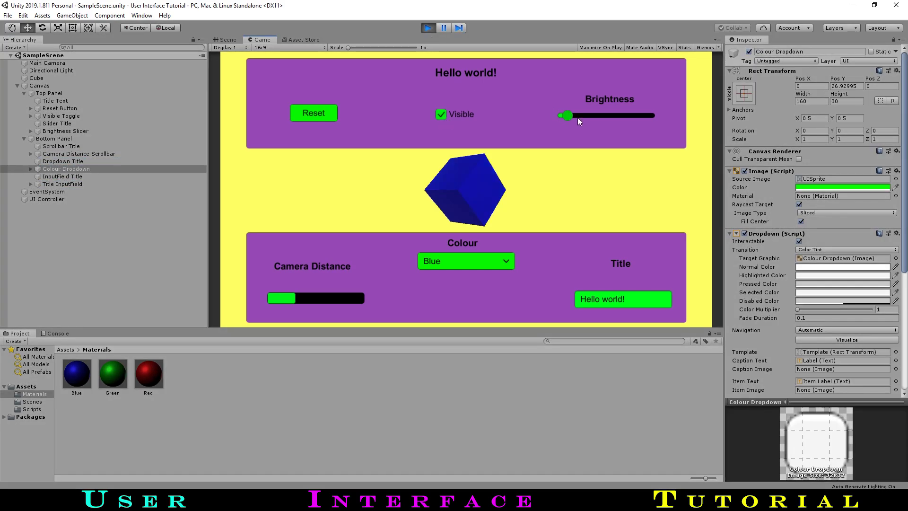
- Run the scene and try the Visible toggle and the Brightness and Camera Distance sliders
{"action": "left_click", "coordinate": [466, 261]}
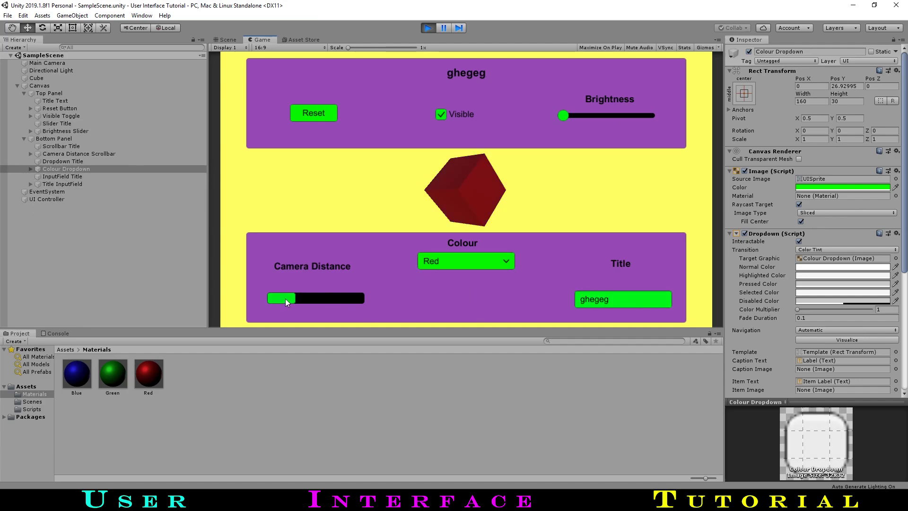
{"action": "key", "text": "ctrl+p"}
{"action": "left_click", "coordinate": [79, 153]}
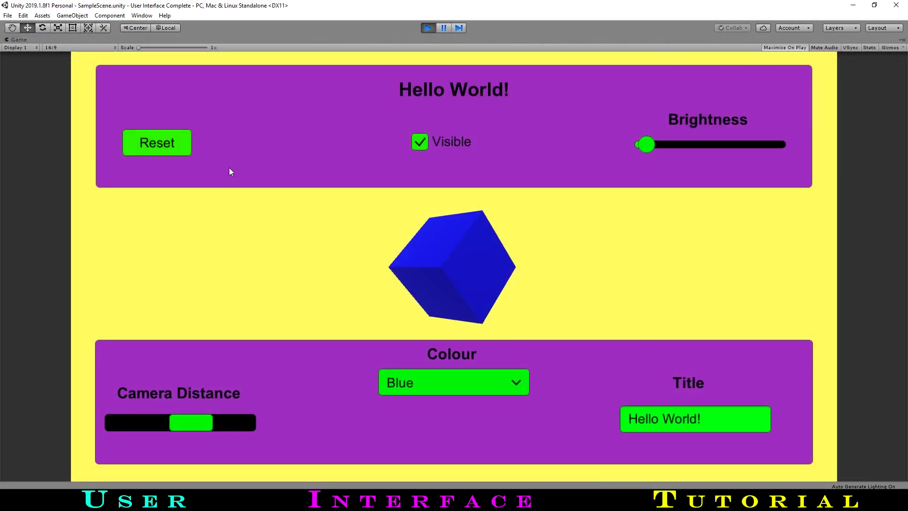
{"action": "left_click", "coordinate": [420, 143]}
{"action": "left_click", "coordinate": [421, 142]}
{"action": "left_click_drag", "start_coordinate": [671, 165], "coordinate": [710, 156]}
{"action": "left_click_drag", "start_coordinate": [192, 424], "coordinate": [177, 422]}
- Cycle the cube's colour in the dropdown: green, reset to defaults, then red and green
{"action": "left_click", "coordinate": [442, 390]}
{"action": "left_click", "coordinate": [440, 421]}
{"action": "left_click", "coordinate": [152, 143]}
{"action": "left_click", "coordinate": [480, 388]}
{"action": "left_click", "coordinate": [448, 446]}
{"action": "left_click", "coordinate": [447, 382]}
{"action": "left_click", "coordinate": [444, 428]}
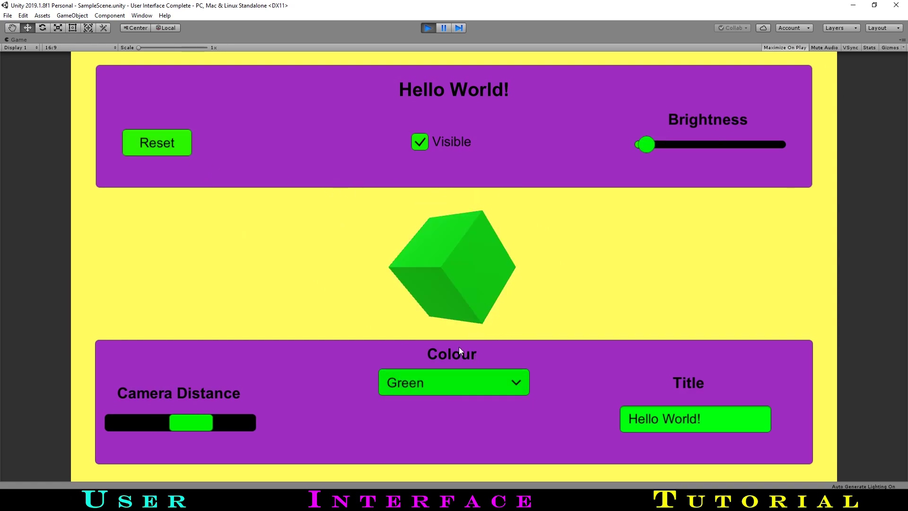
- Change the Title text to 'Ta da!!!!', hide the cube, then reset the scene
{"action": "left_click", "coordinate": [697, 418]}
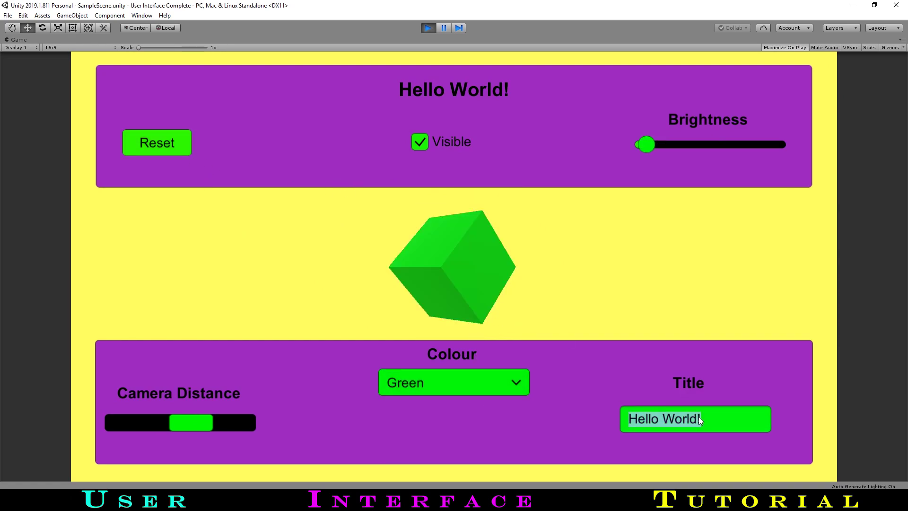
{"action": "type", "text": "Ta da!!!!!!"}
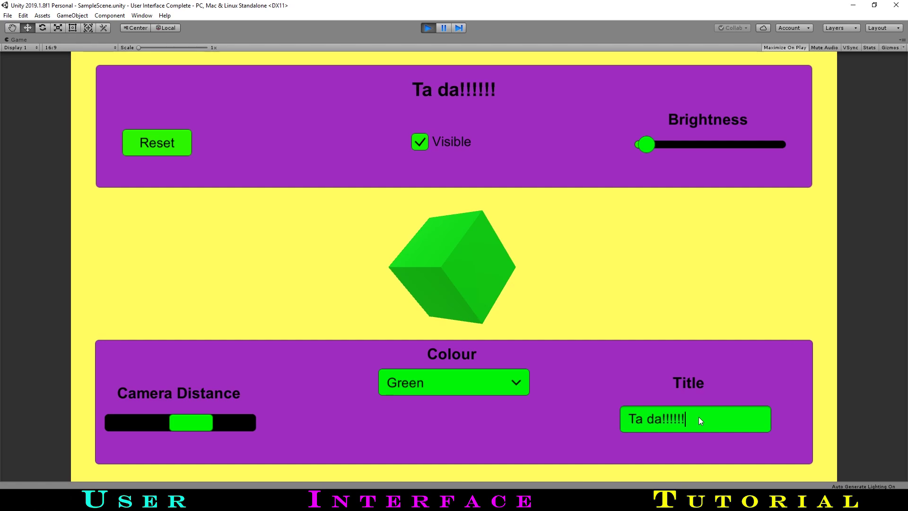
{"action": "left_click", "coordinate": [421, 144]}
{"action": "left_click", "coordinate": [175, 150]}
- Turn the cube red, bring the camera in close, and raise brightness to maximum
{"action": "left_click", "coordinate": [520, 381]}
{"action": "left_click", "coordinate": [488, 436]}
{"action": "left_click_drag", "start_coordinate": [201, 418], "coordinate": [95, 422]}
{"action": "left_click_drag", "start_coordinate": [152, 425], "coordinate": [147, 427]}
{"action": "left_click_drag", "start_coordinate": [719, 138], "coordinate": [832, 204]}
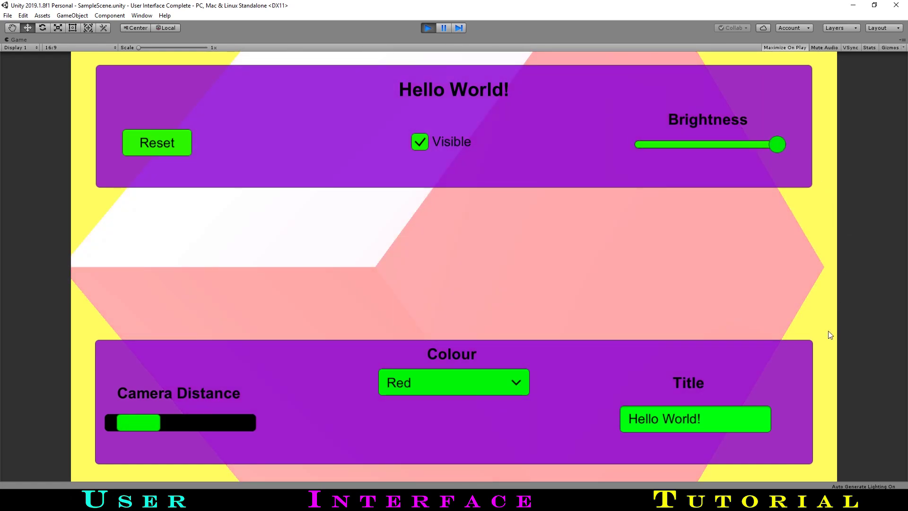